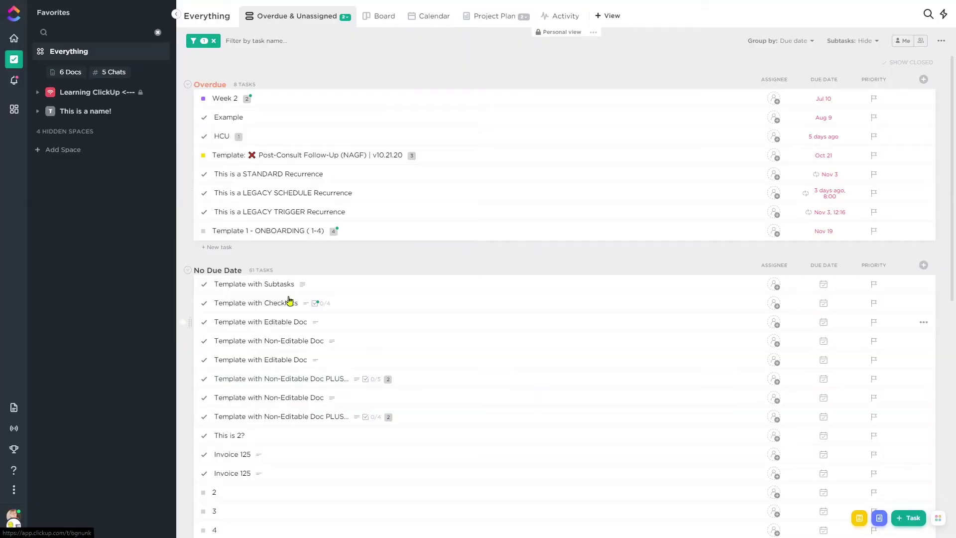
Open the first Non-Editable Doc PLUS template task and preview printing only its description
{"action": "left_click", "coordinate": [288, 378]}
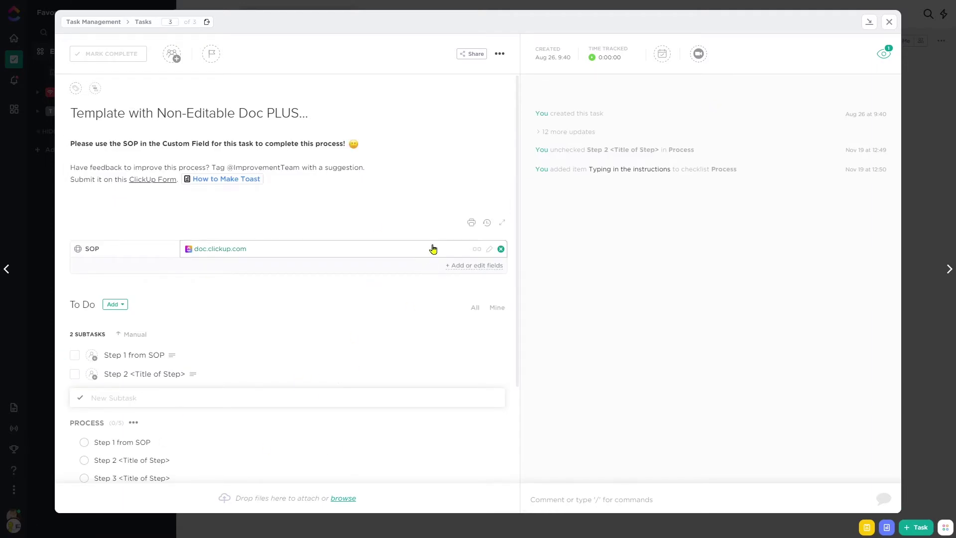
{"action": "left_click", "coordinate": [473, 223]}
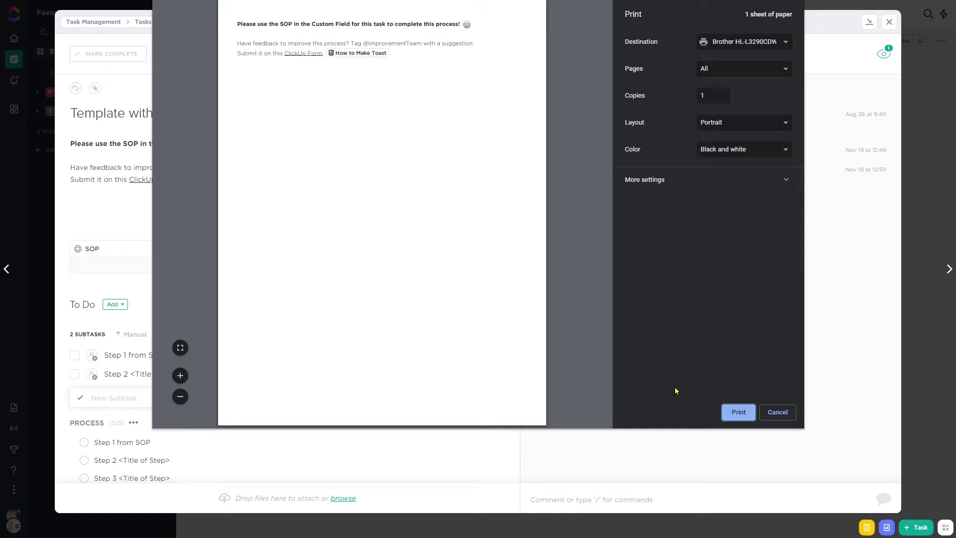
{"action": "left_click", "coordinate": [778, 412]}
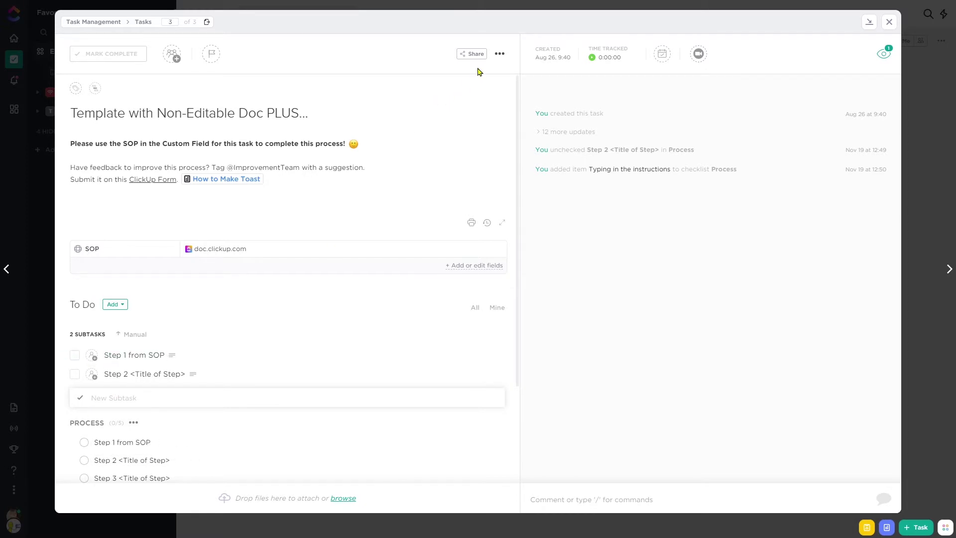
{"action": "left_click", "coordinate": [499, 53]}
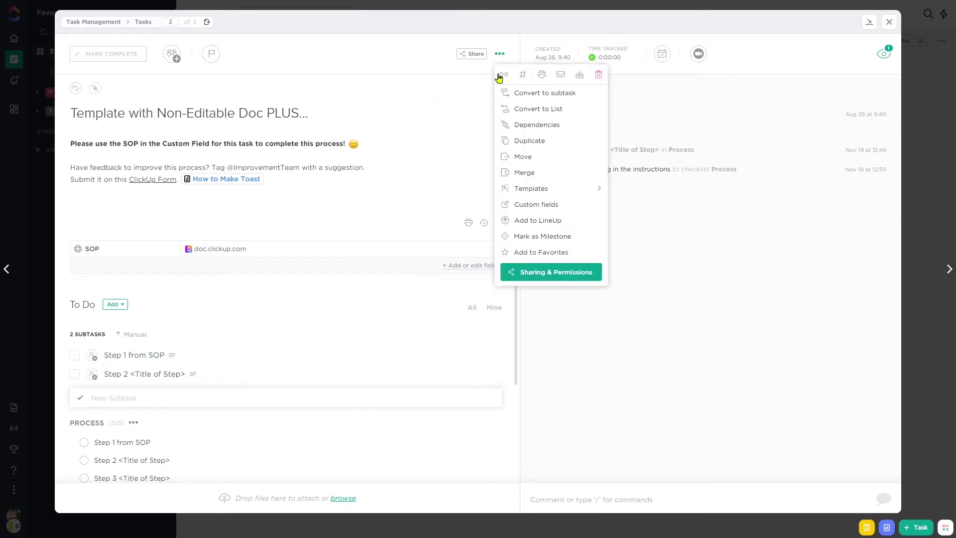
Preview the whole task's two-page printout and close it without printing
{"action": "left_click", "coordinate": [542, 75]}
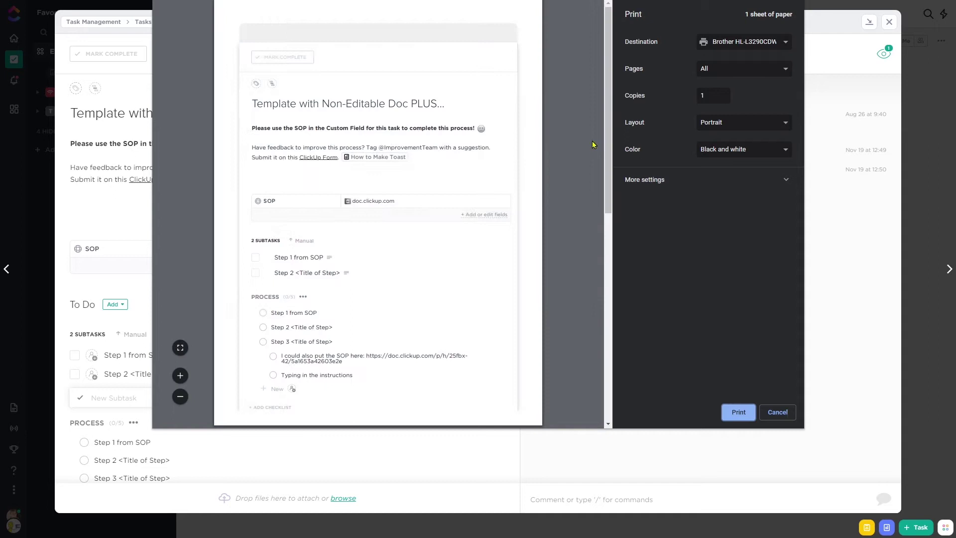
{"action": "scroll", "coordinate": [609, 159], "scroll_direction": "down", "scroll_amount": 2}
{"action": "scroll", "coordinate": [610, 159], "scroll_direction": "up", "scroll_amount": 2}
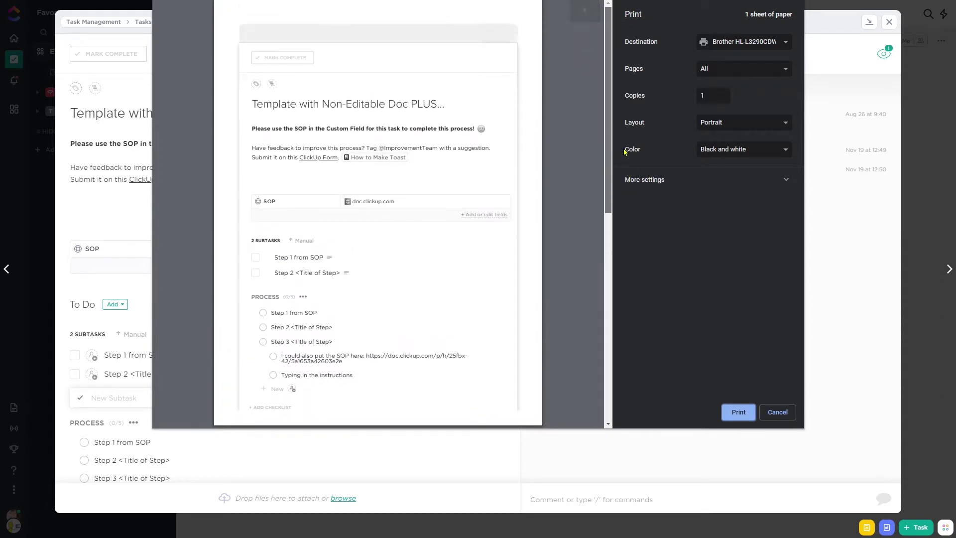
{"action": "scroll", "coordinate": [628, 224], "scroll_direction": "down", "scroll_amount": 5}
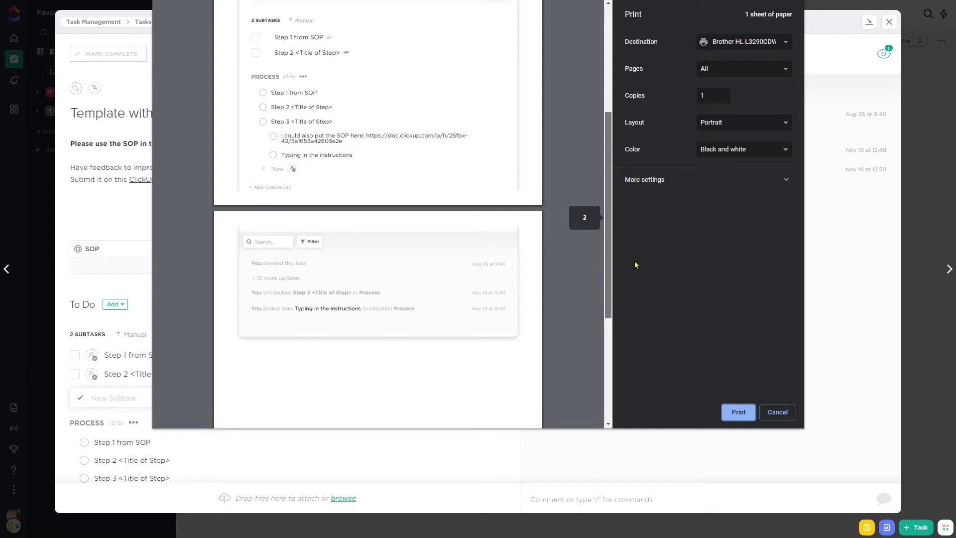
{"action": "scroll", "coordinate": [635, 263], "scroll_direction": "down", "scroll_amount": 3}
{"action": "scroll", "coordinate": [633, 315], "scroll_direction": "down", "scroll_amount": 3}
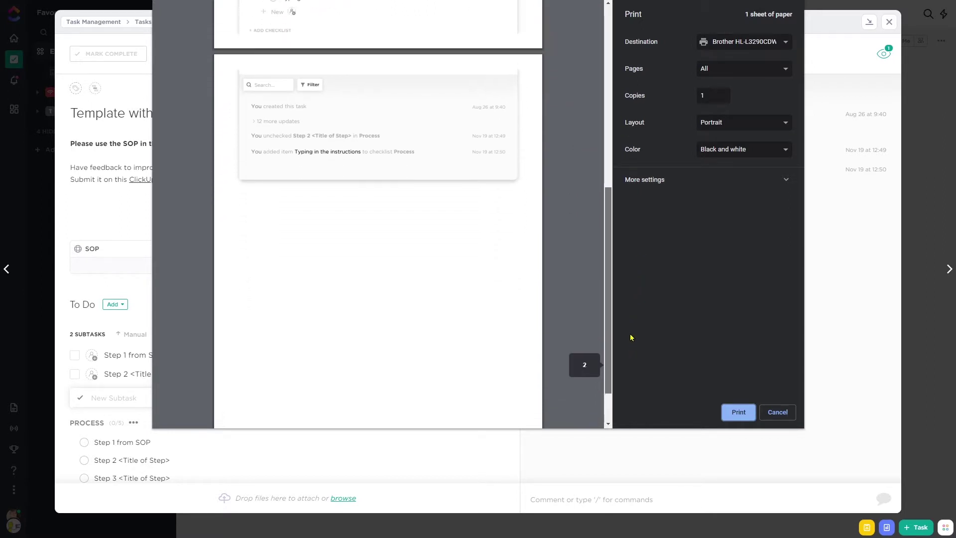
{"action": "scroll", "coordinate": [633, 345], "scroll_direction": "up", "scroll_amount": 5}
{"action": "scroll", "coordinate": [523, 150], "scroll_direction": "up", "scroll_amount": 5}
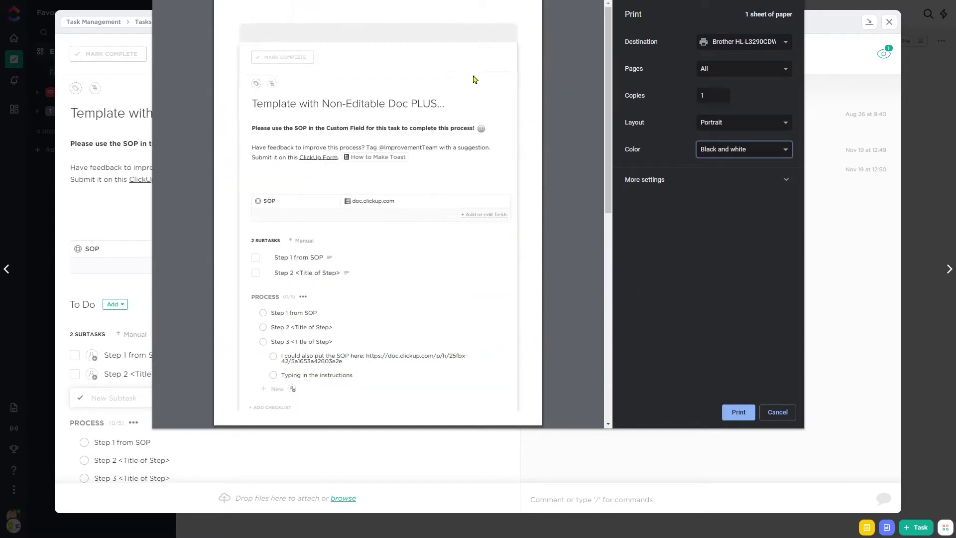
{"action": "scroll", "coordinate": [473, 79], "scroll_direction": "down", "scroll_amount": 5}
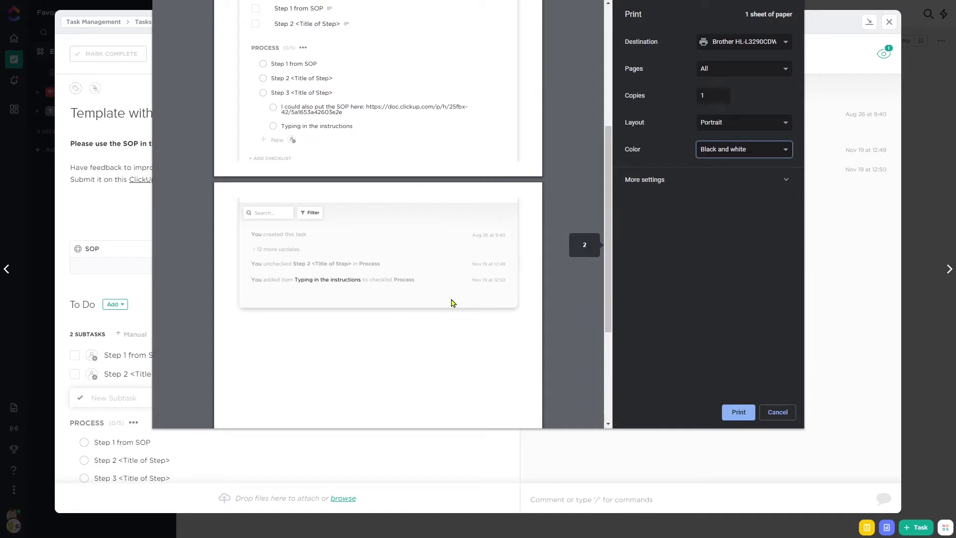
{"action": "left_click", "coordinate": [778, 412]}
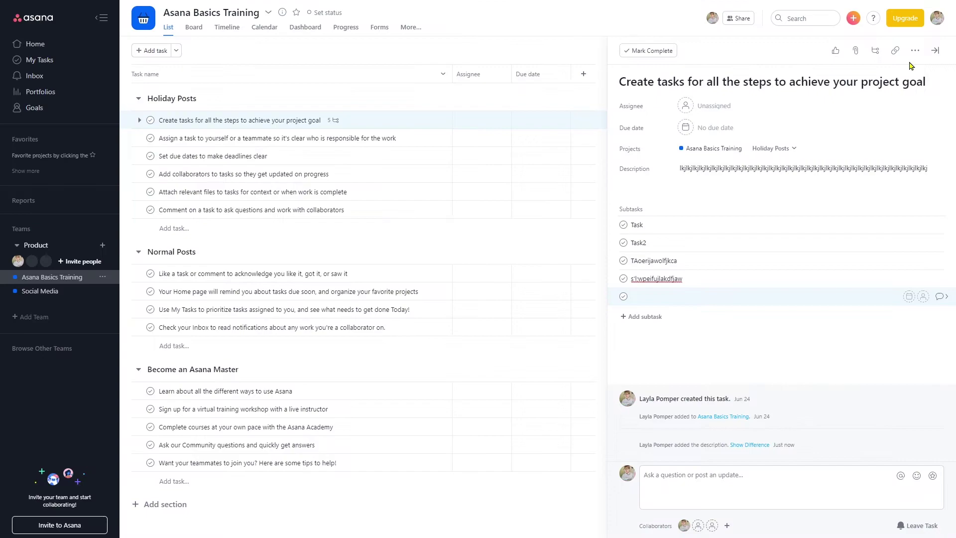
Preview Asana's printout of the project-goal task, check its 'Printed from Asana' note, then dismiss it
{"action": "left_click", "coordinate": [915, 50]}
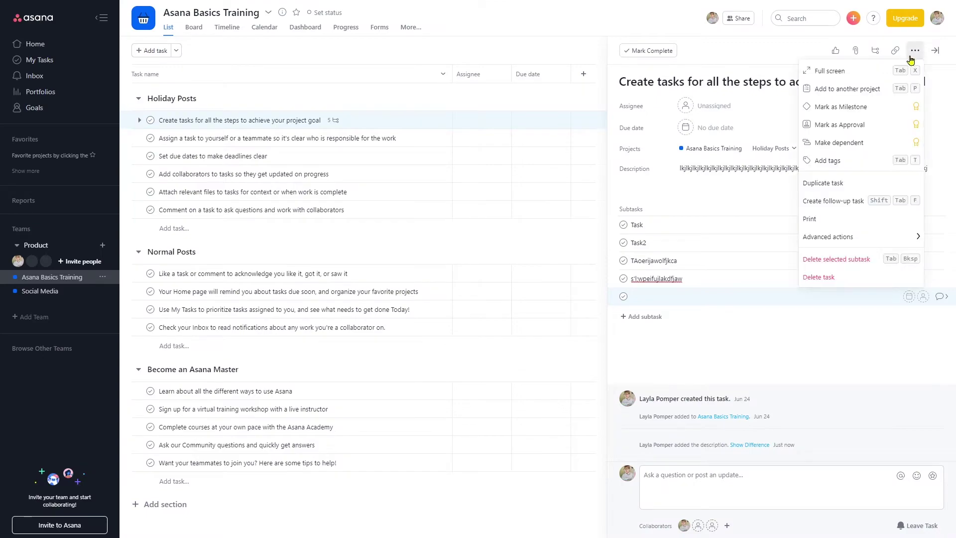
{"action": "left_click", "coordinate": [854, 219]}
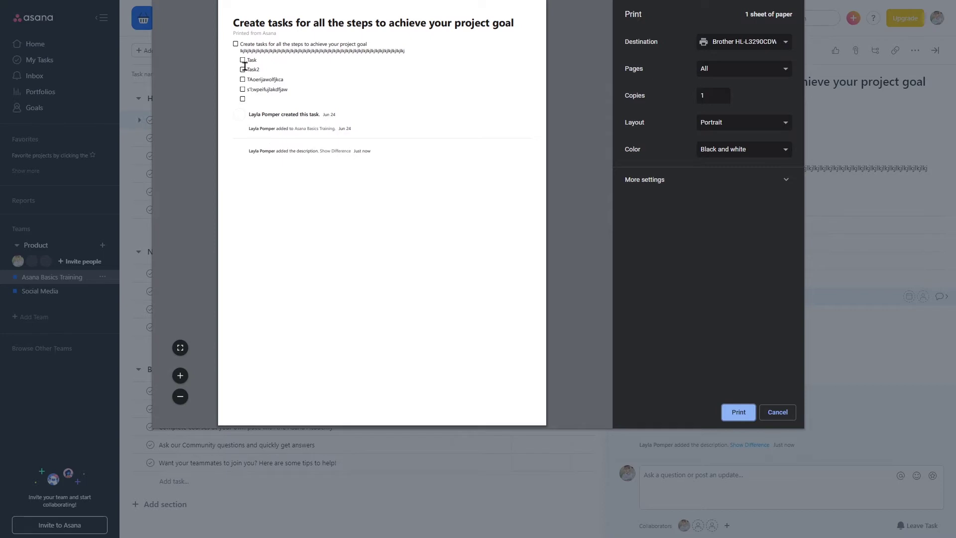
{"action": "left_click_drag", "start_coordinate": [233, 33], "coordinate": [276, 36]}
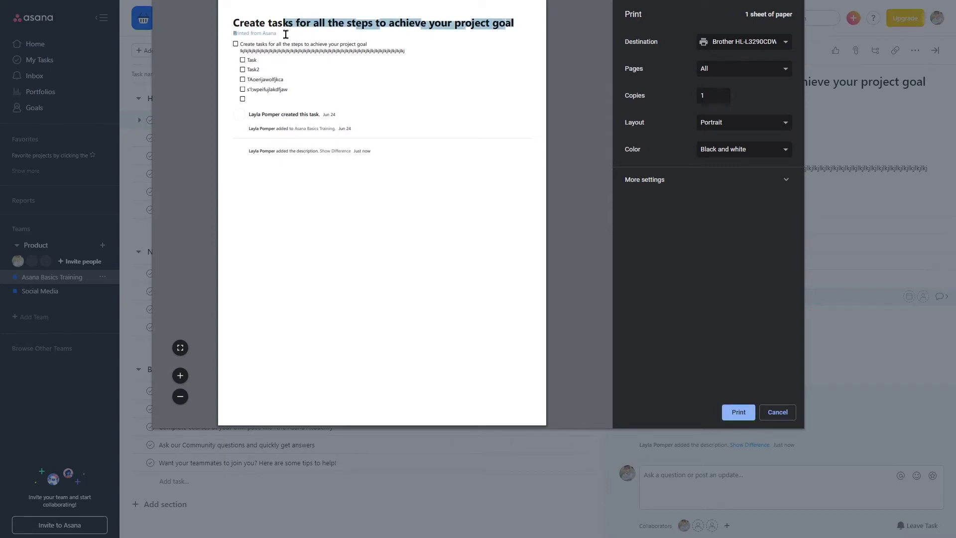
{"action": "left_click", "coordinate": [240, 48]}
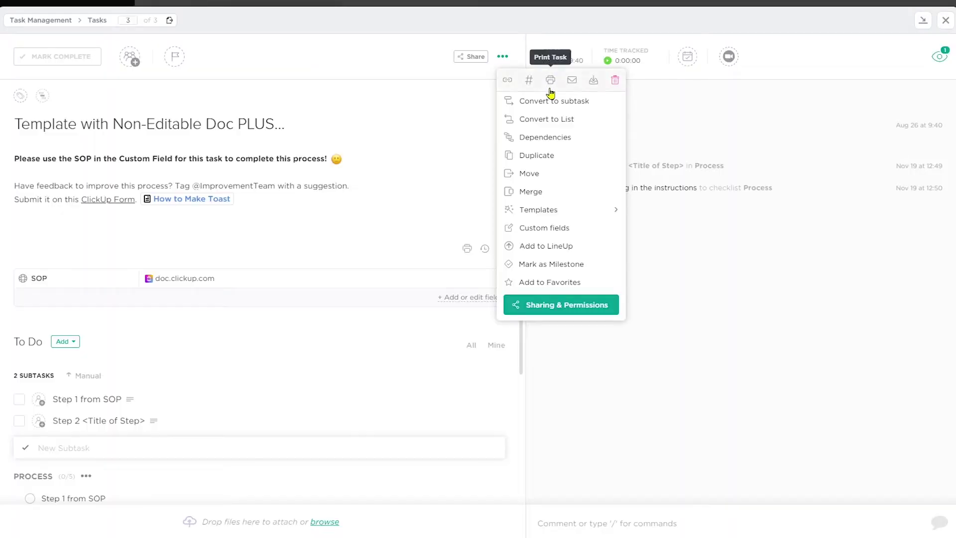
{"action": "left_click", "coordinate": [550, 81]}
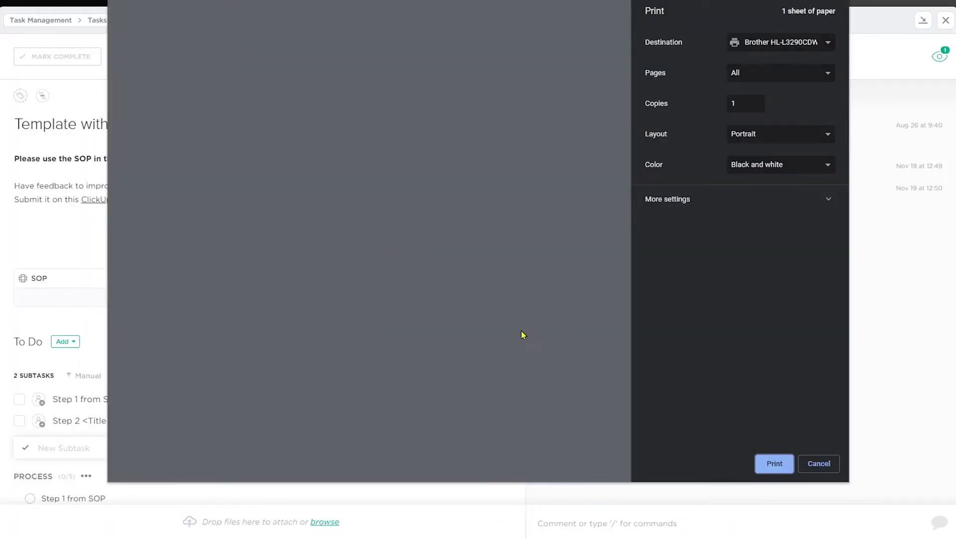
{"action": "scroll", "coordinate": [620, 153], "scroll_direction": "down", "scroll_amount": 5}
{"action": "scroll", "coordinate": [620, 224], "scroll_direction": "down", "scroll_amount": 3}
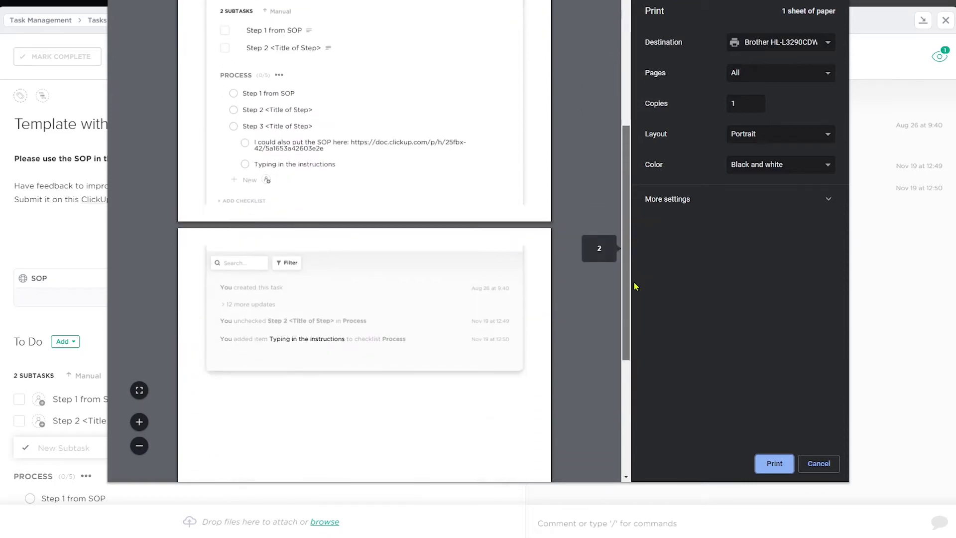
{"action": "scroll", "coordinate": [478, 225], "scroll_direction": "up", "scroll_amount": 8}
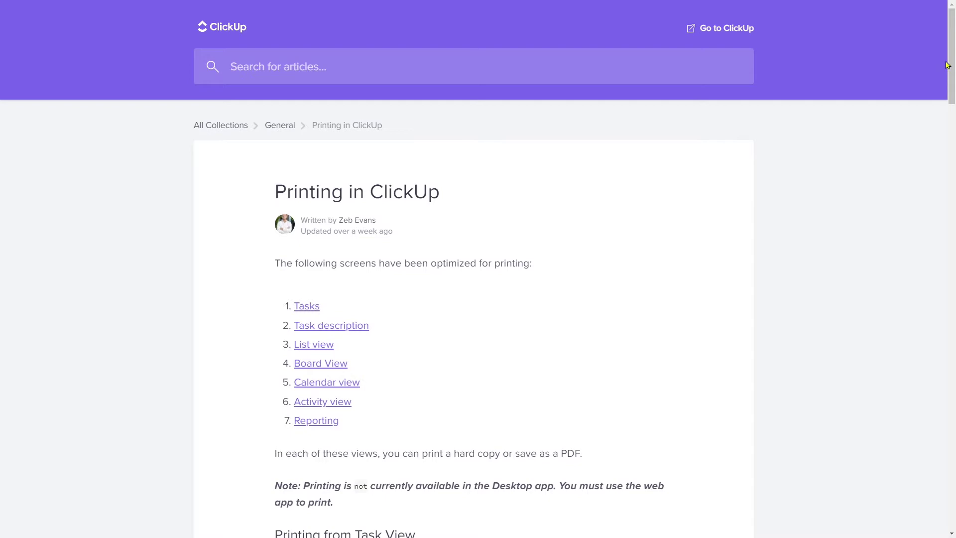
{"action": "left_click_drag", "start_coordinate": [947, 66], "coordinate": [950, 98]}
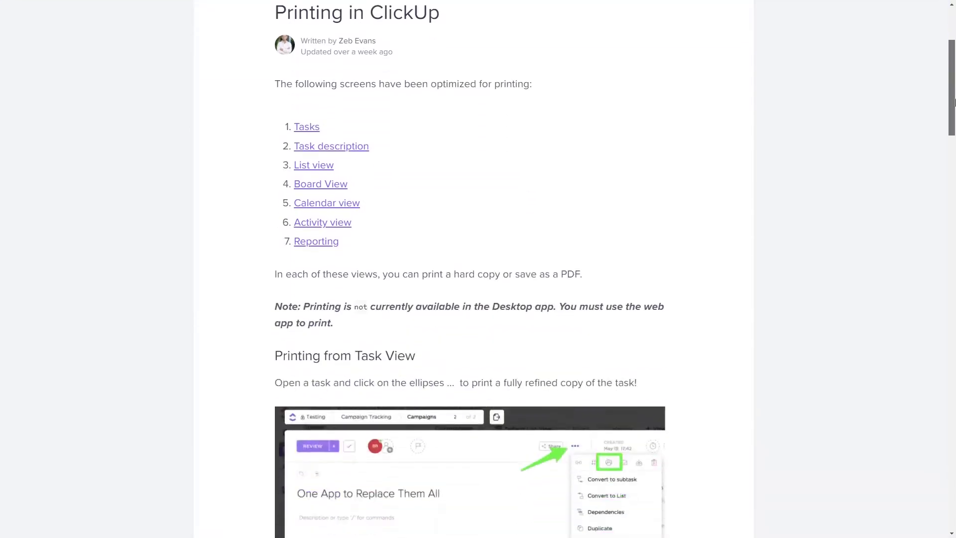
{"action": "left_click_drag", "start_coordinate": [351, 202], "coordinate": [250, 161]}
Read and highlight the Troubleshooting paragraph about enabling Background graphics
{"action": "left_click", "coordinate": [724, 161]}
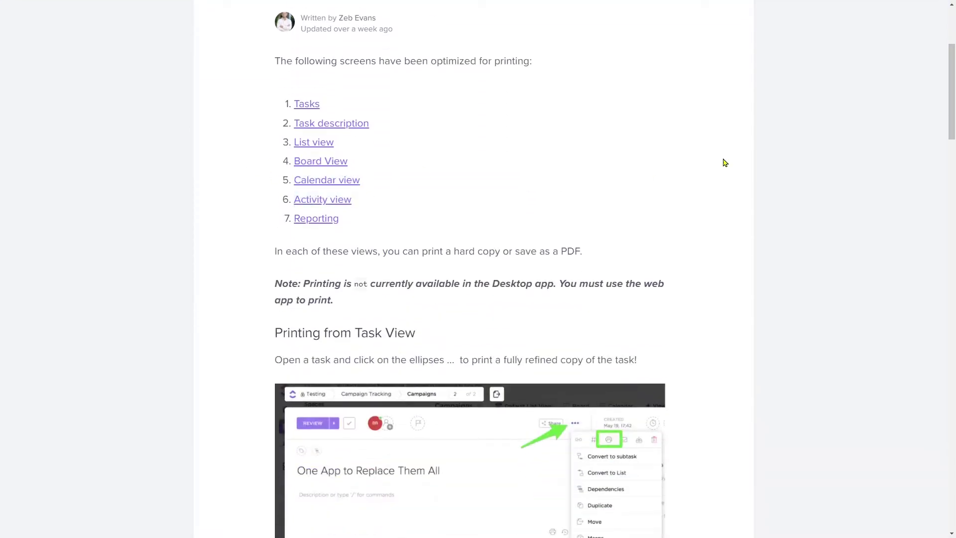
{"action": "left_click_drag", "start_coordinate": [953, 118], "coordinate": [954, 330]}
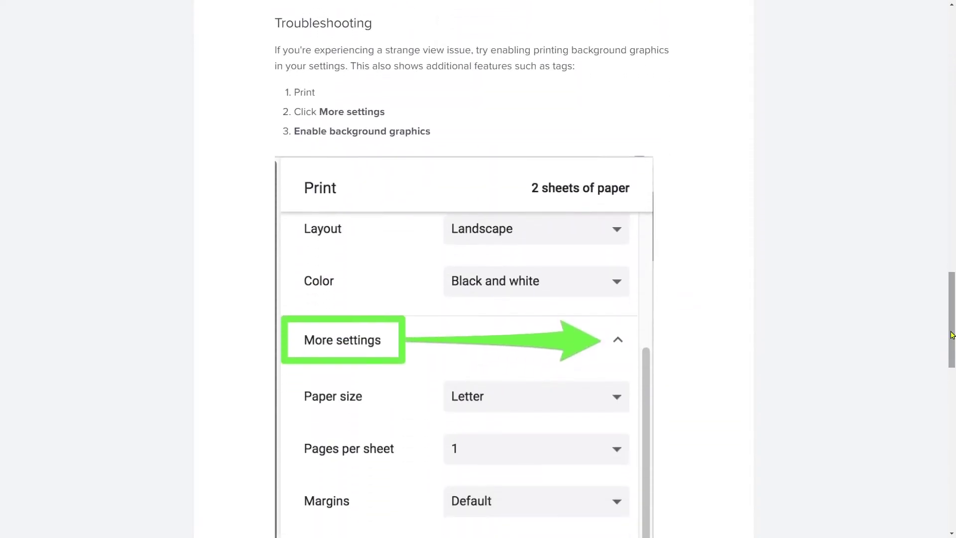
{"action": "left_click_drag", "start_coordinate": [584, 68], "coordinate": [246, 58]}
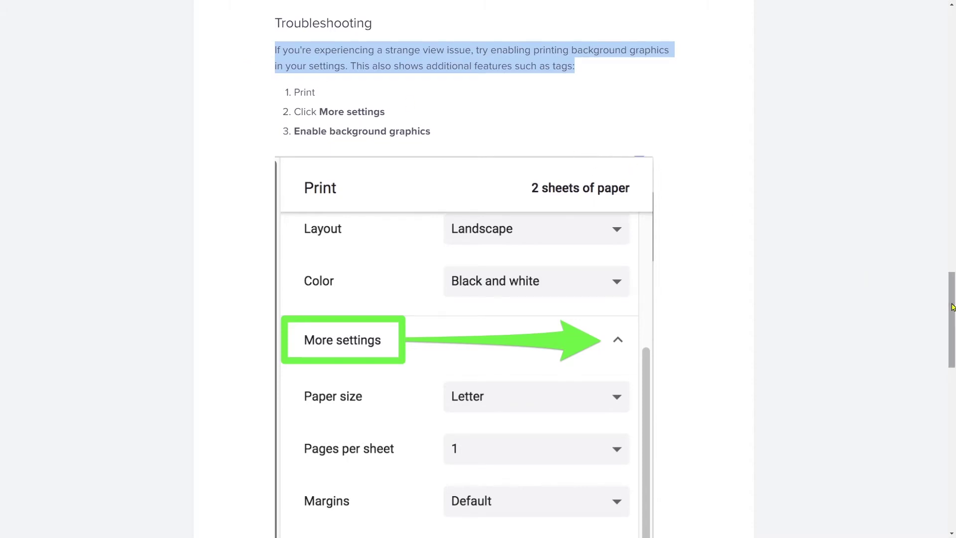
{"action": "left_click_drag", "start_coordinate": [952, 306], "coordinate": [953, 351]}
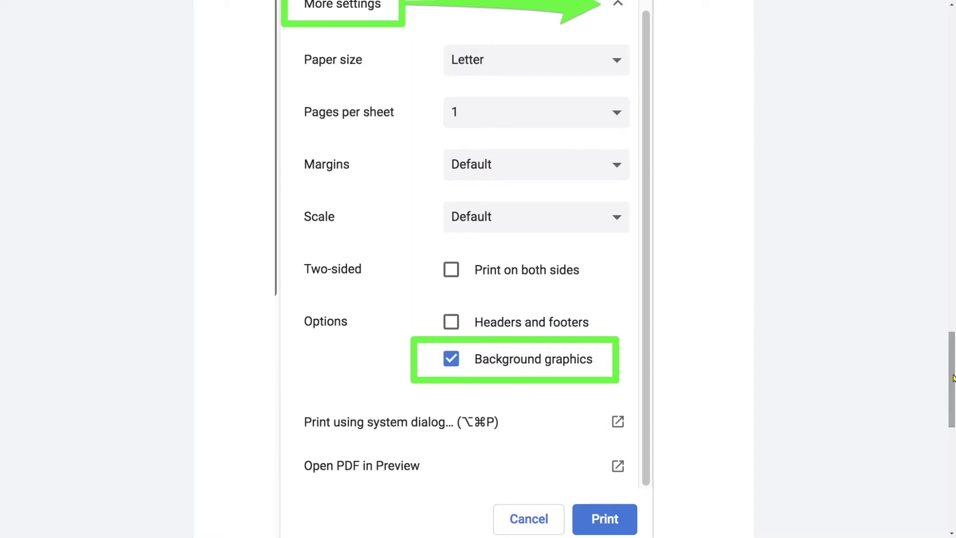
{"action": "left_click_drag", "start_coordinate": [951, 374], "coordinate": [951, 363]}
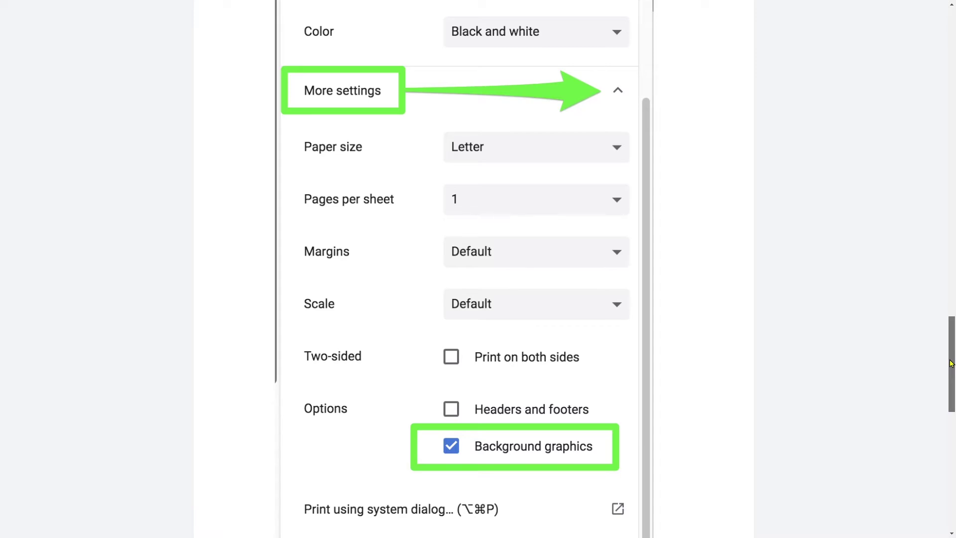
{"action": "left_click_drag", "start_coordinate": [952, 363], "coordinate": [952, 380]}
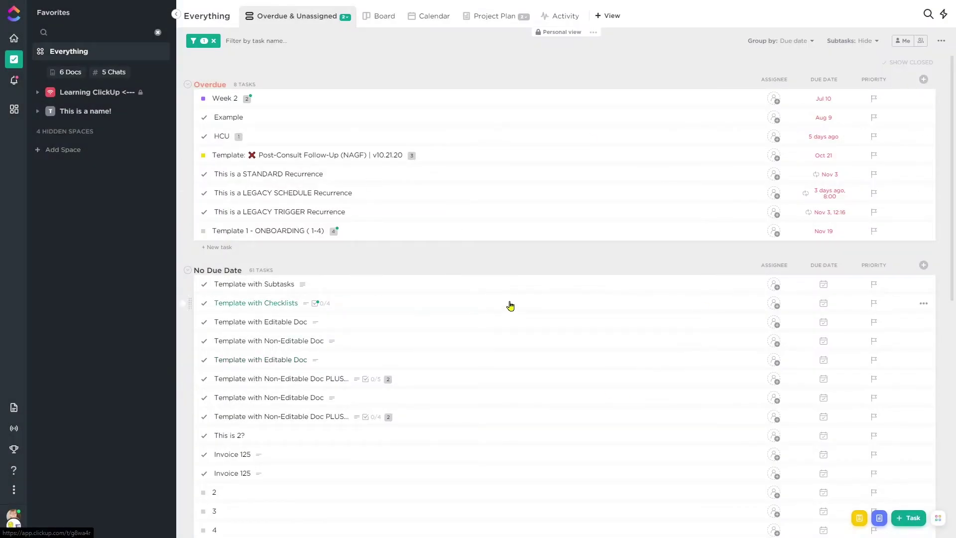
{"action": "scroll", "coordinate": [418, 285], "scroll_direction": "down", "scroll_amount": 4}
{"action": "scroll", "coordinate": [523, 225], "scroll_direction": "down", "scroll_amount": 3}
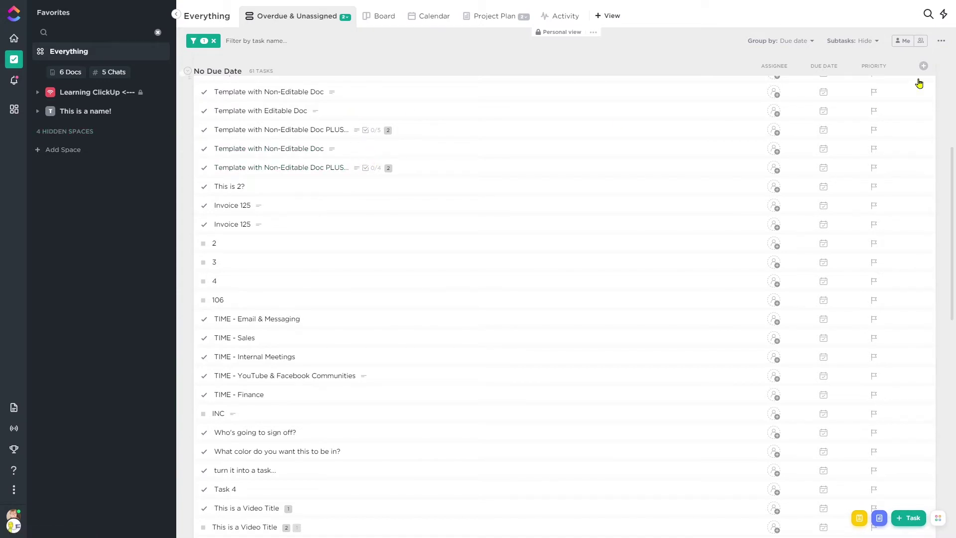
Export the Everything view to CSV and open the downloaded spreadsheet
{"action": "left_click", "coordinate": [940, 41]}
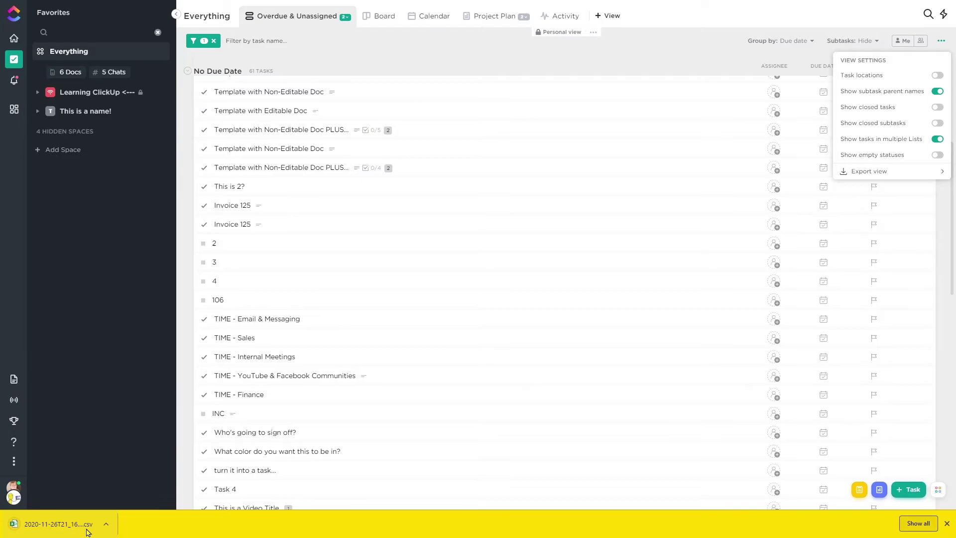
{"action": "left_click", "coordinate": [58, 524]}
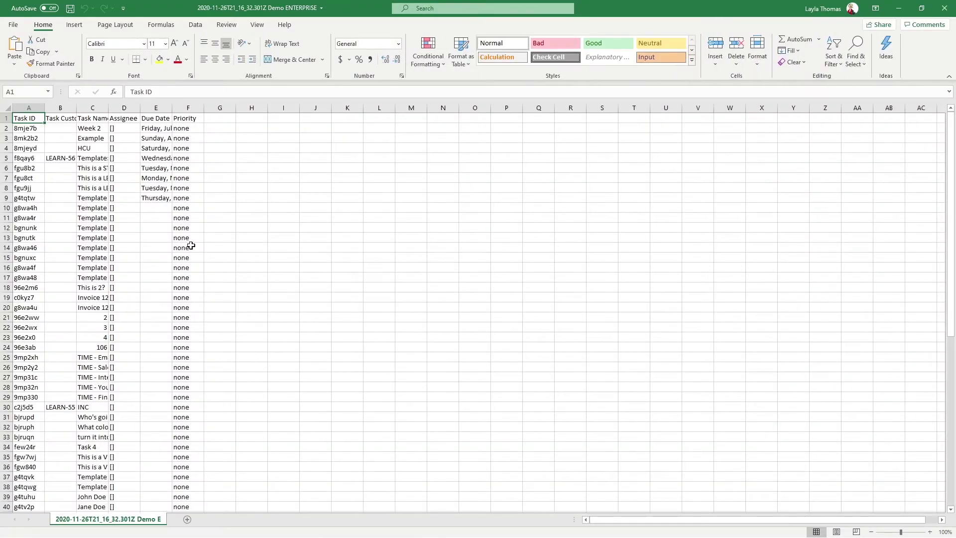
{"action": "scroll", "coordinate": [191, 246], "scroll_direction": "up", "scroll_amount": 7}
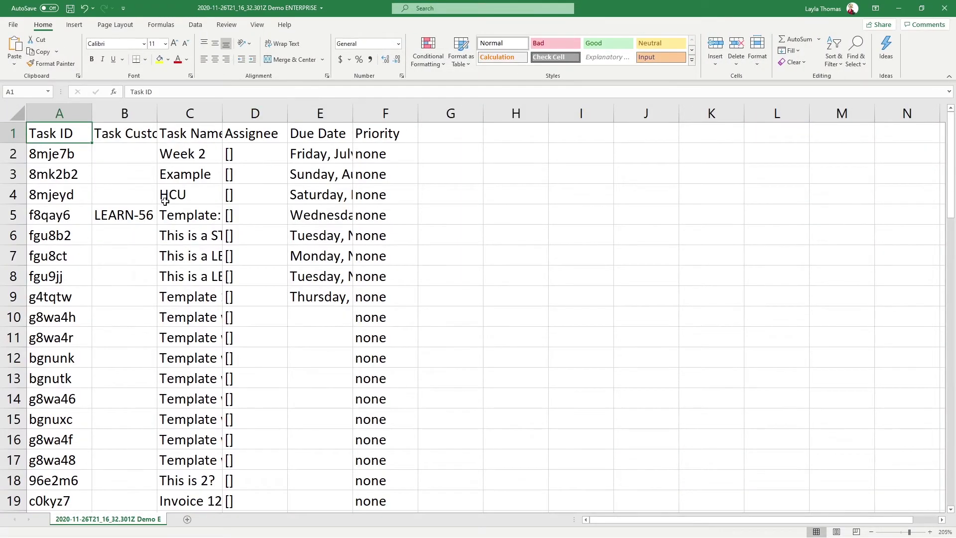
{"action": "scroll", "coordinate": [199, 286], "scroll_direction": "down", "scroll_amount": 5}
{"action": "scroll", "coordinate": [200, 286], "scroll_direction": "up", "scroll_amount": 5}
{"action": "left_click_drag", "start_coordinate": [222, 113], "coordinate": [752, 113]}
Inspect a full task name in column C, then close the spreadsheet
{"action": "left_click", "coordinate": [292, 255]}
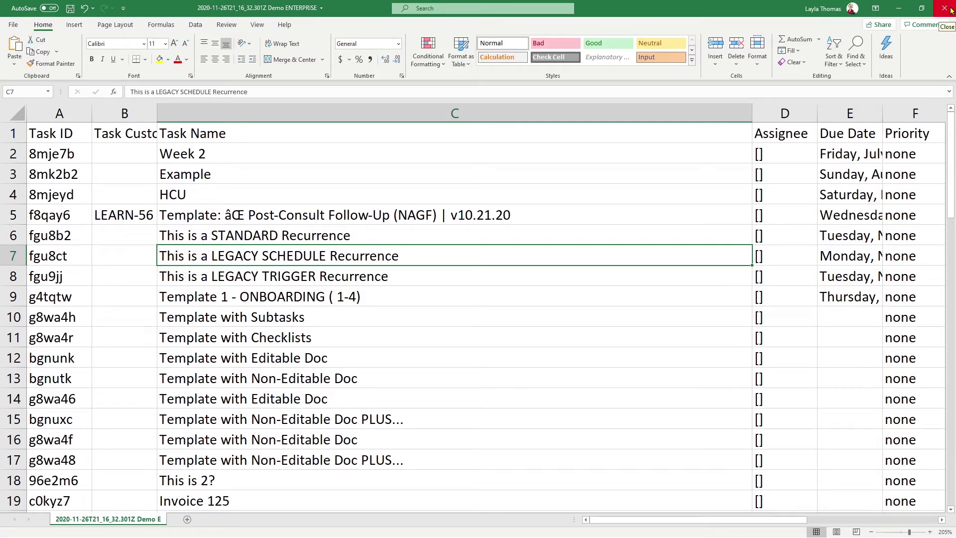
{"action": "left_click", "coordinate": [944, 9]}
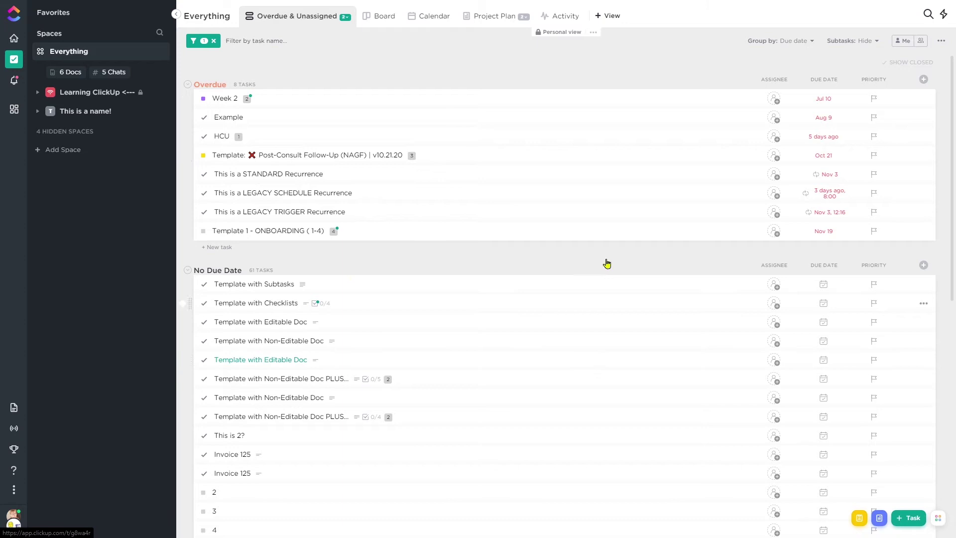
Check the view and Learning ClickUp space settings menus, then collapse the Overdue group
{"action": "left_click", "coordinate": [942, 41]}
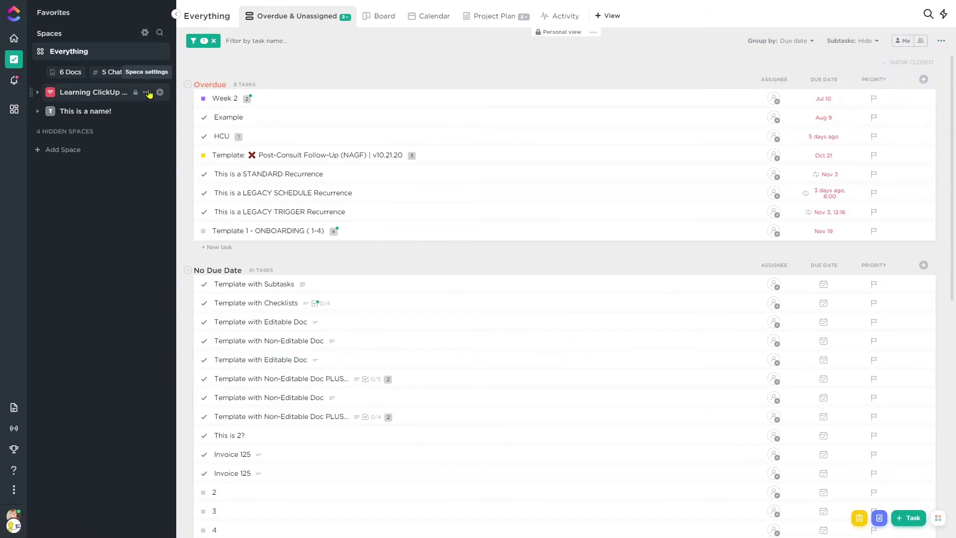
{"action": "left_click", "coordinate": [157, 92]}
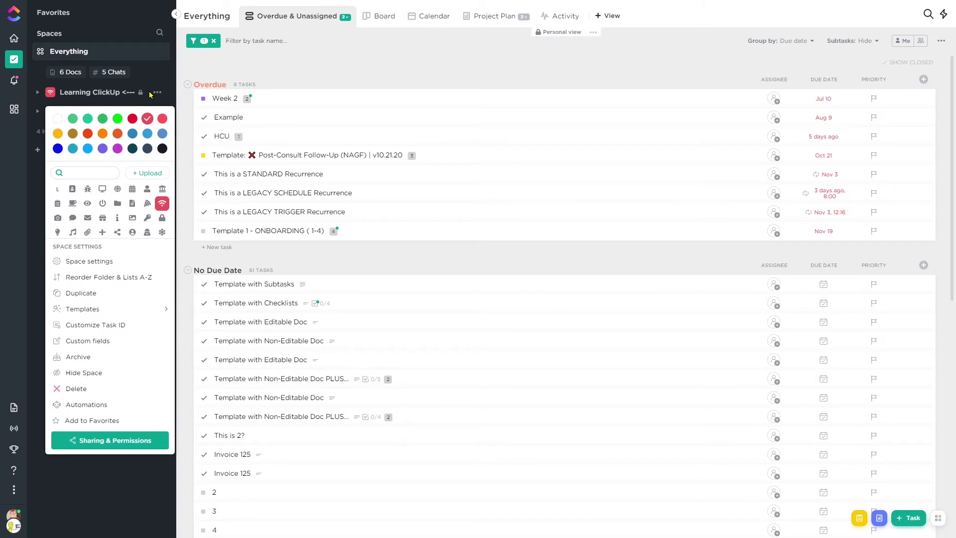
{"action": "left_click", "coordinate": [409, 56]}
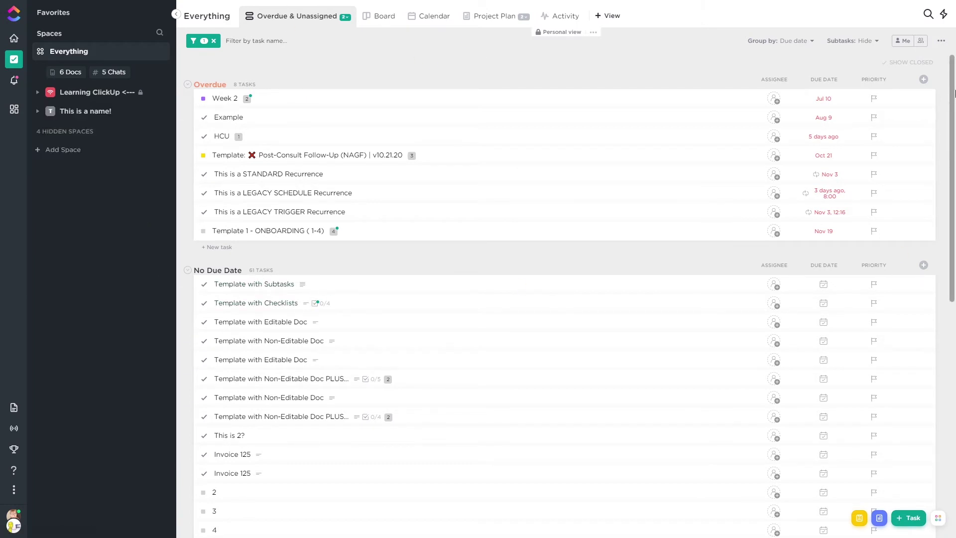
{"action": "left_click", "coordinate": [188, 84]}
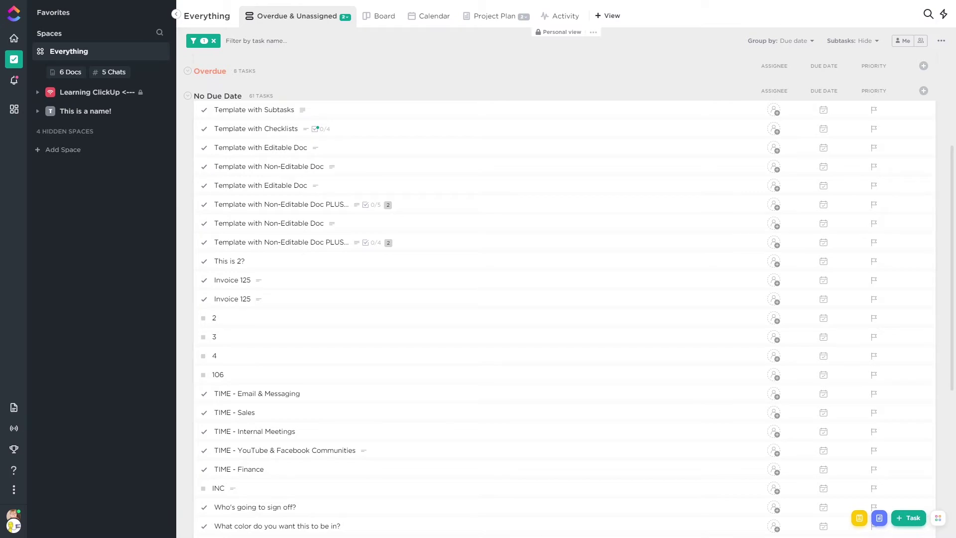
Snip the No Due Date task list region with Snipping Tool and close the capture
{"action": "left_click", "coordinate": [109, 189]}
{"action": "mouse_move", "coordinate": [180, 88]}
{"action": "left_mouse_down"}
{"action": "mouse_move", "coordinate": [218, 187]}
{"action": "mouse_move", "coordinate": [530, 450]}
{"action": "left_mouse_up"}
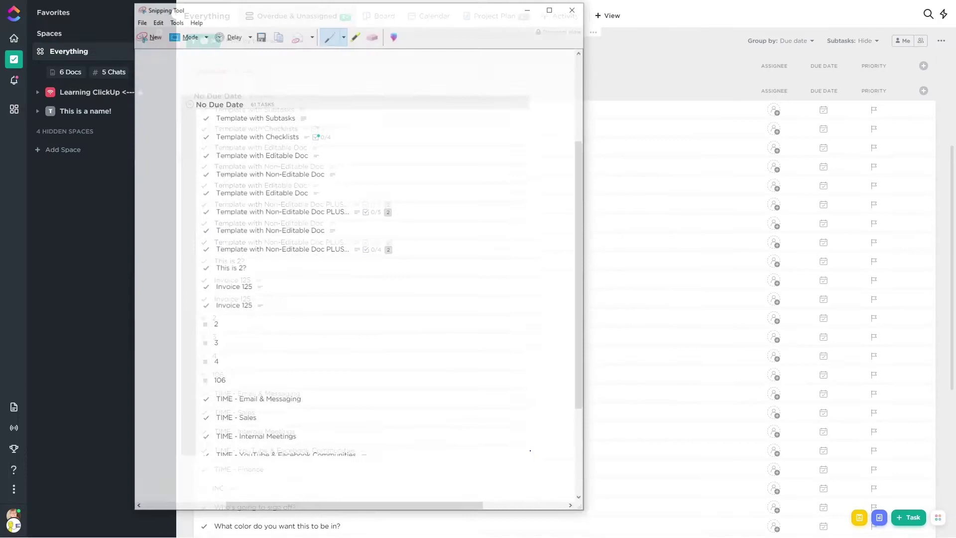
{"action": "left_click", "coordinate": [153, 35]}
{"action": "left_click_drag", "start_coordinate": [196, 101], "coordinate": [412, 534]}
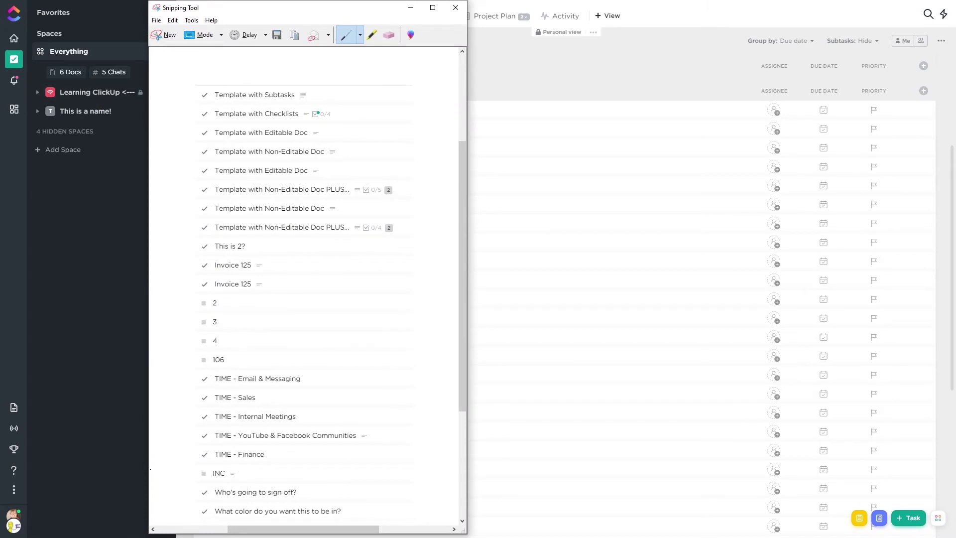
{"action": "key", "text": "alt+Tab"}
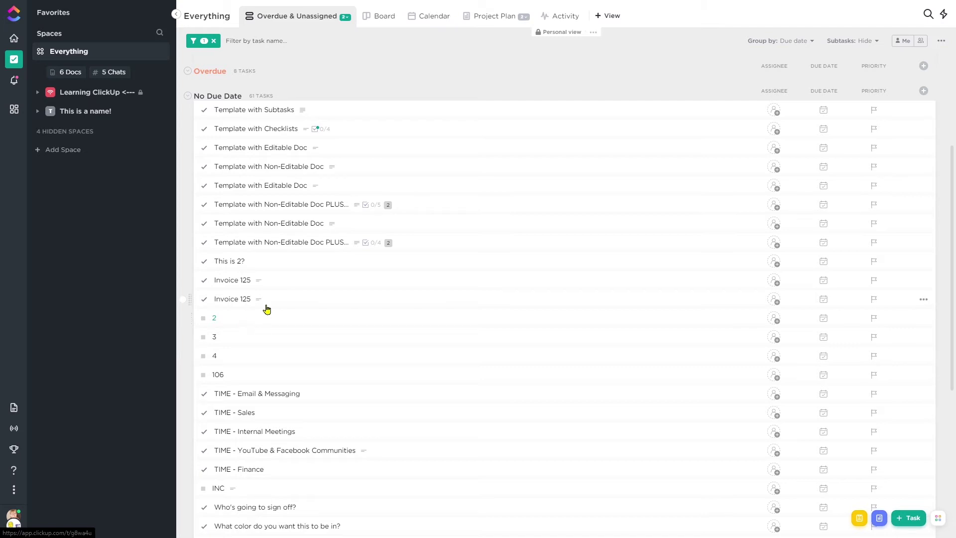
Select all 32 No Due Date tasks, copy their task names only, and create a blank Doc
{"action": "left_click", "coordinate": [184, 113]}
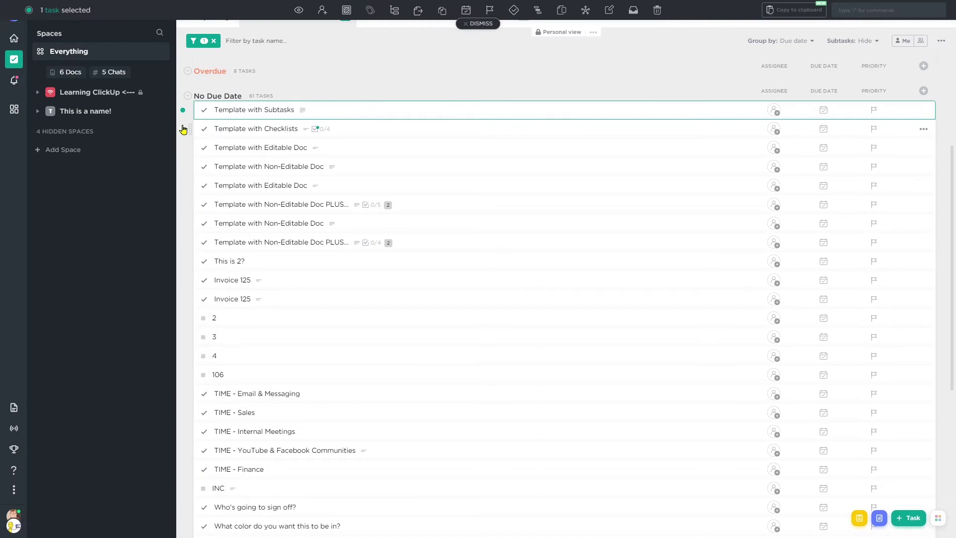
{"action": "left_click", "coordinate": [182, 262], "text": "shift"}
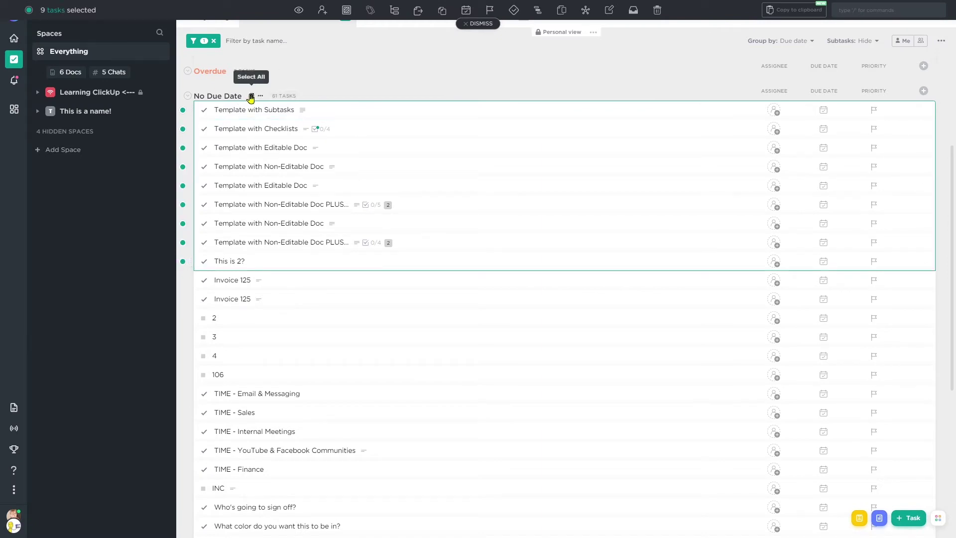
{"action": "left_click", "coordinate": [251, 97]}
{"action": "left_click", "coordinate": [795, 10]}
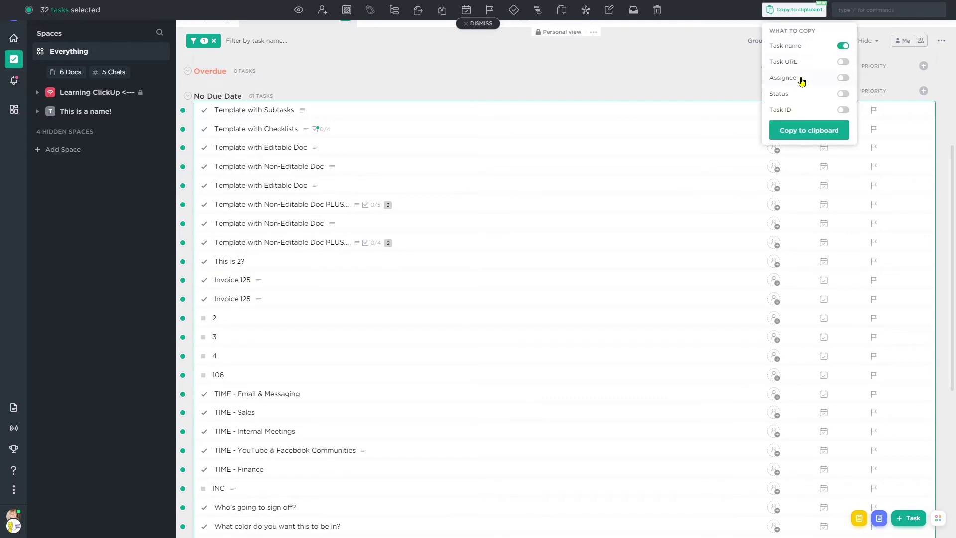
{"action": "left_click", "coordinate": [809, 131]}
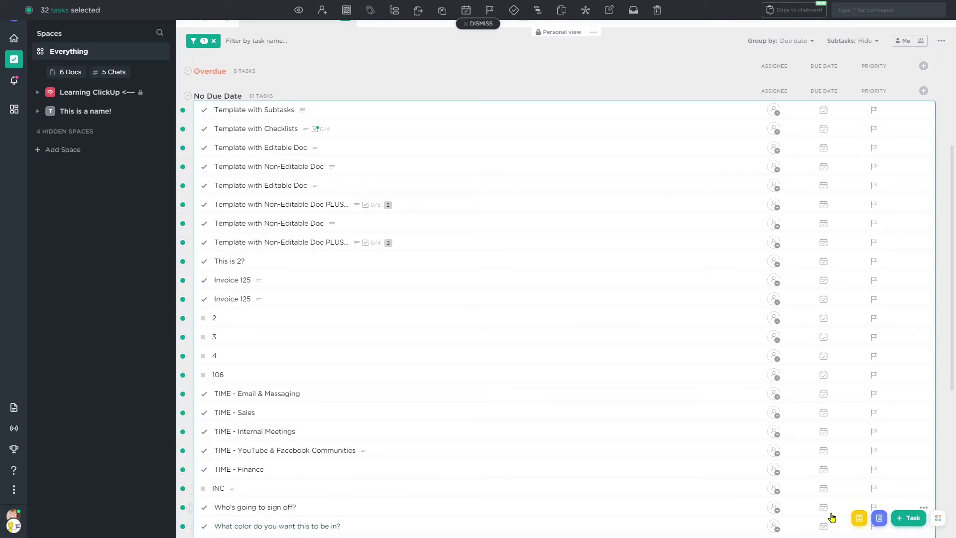
{"action": "left_click", "coordinate": [880, 518]}
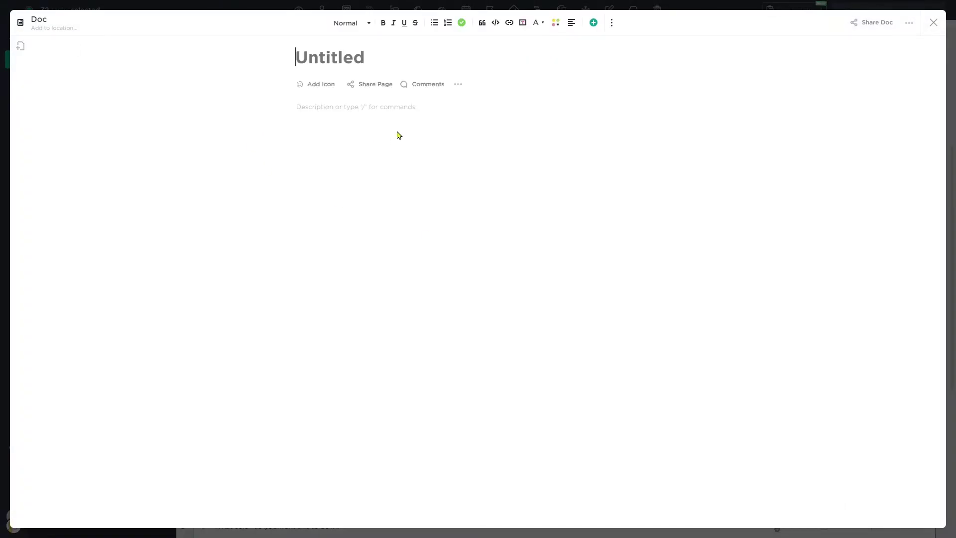
Paste the copied task names into the Doc as a checklist and print it
{"action": "left_click", "coordinate": [381, 108]}
{"action": "key", "text": "ctrl+v"}
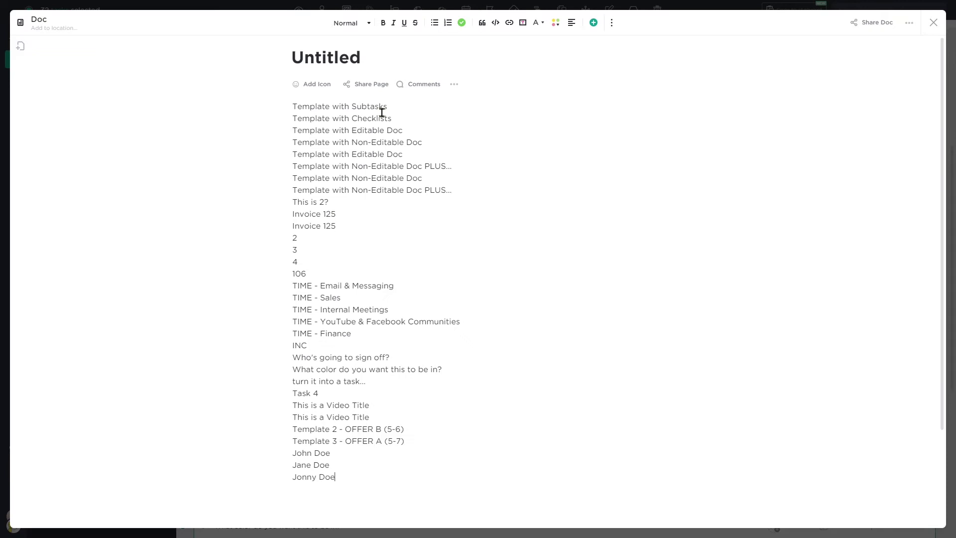
{"action": "scroll", "coordinate": [374, 196], "scroll_direction": "down", "scroll_amount": 2}
{"action": "key", "text": "ctrl+a"}
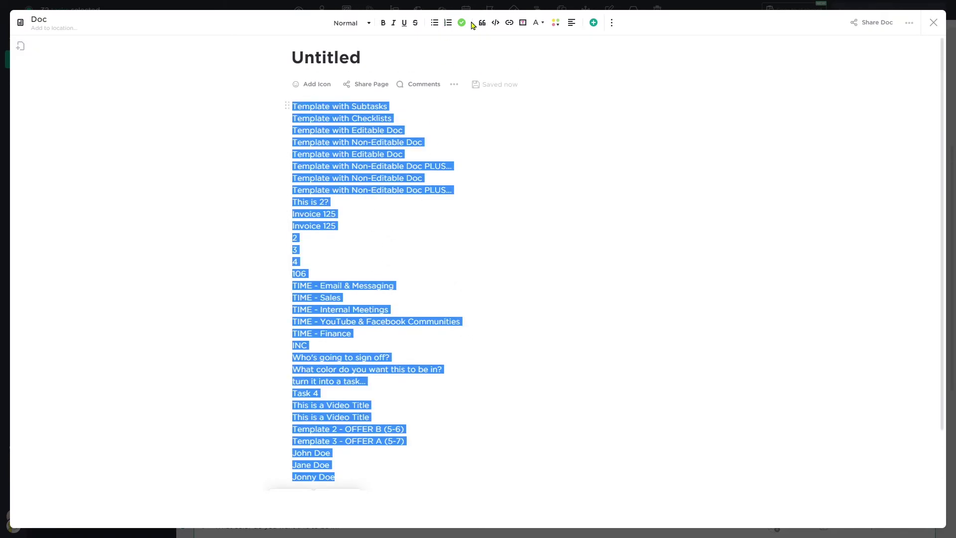
{"action": "left_click", "coordinate": [461, 22]}
{"action": "left_click", "coordinate": [462, 106]}
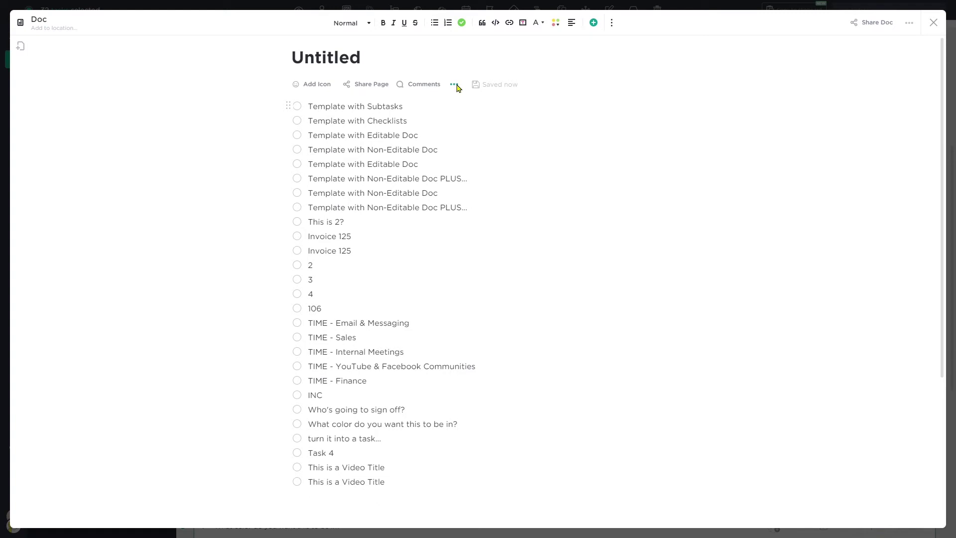
{"action": "left_click", "coordinate": [454, 84]}
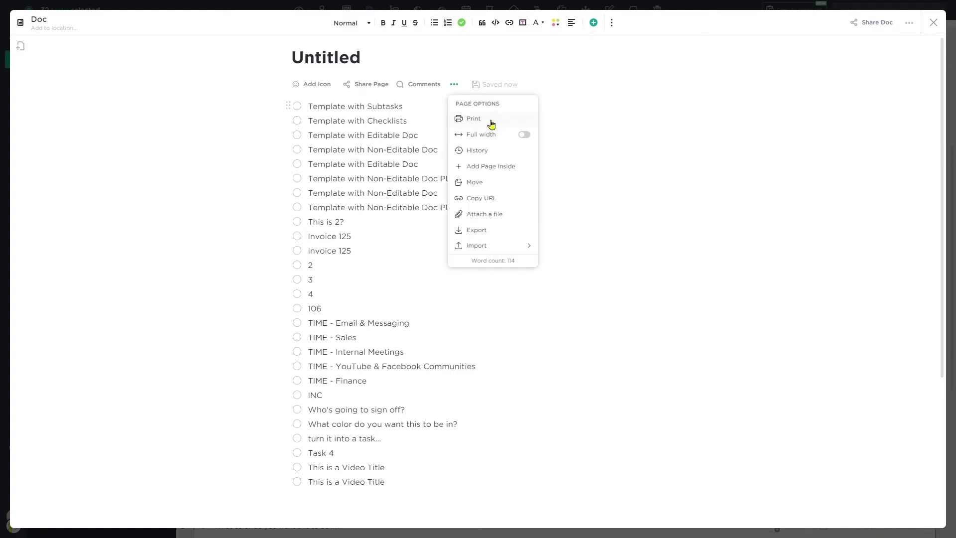
{"action": "left_click", "coordinate": [473, 118]}
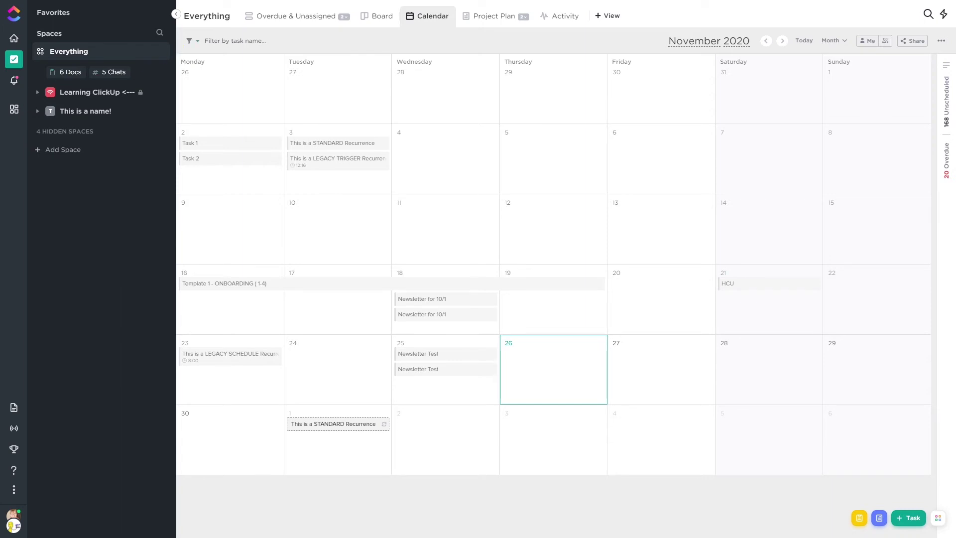
Snip the calendar month, then select all 52 No Due Date tasks and show copy options
{"action": "key", "text": "super+shift+s"}
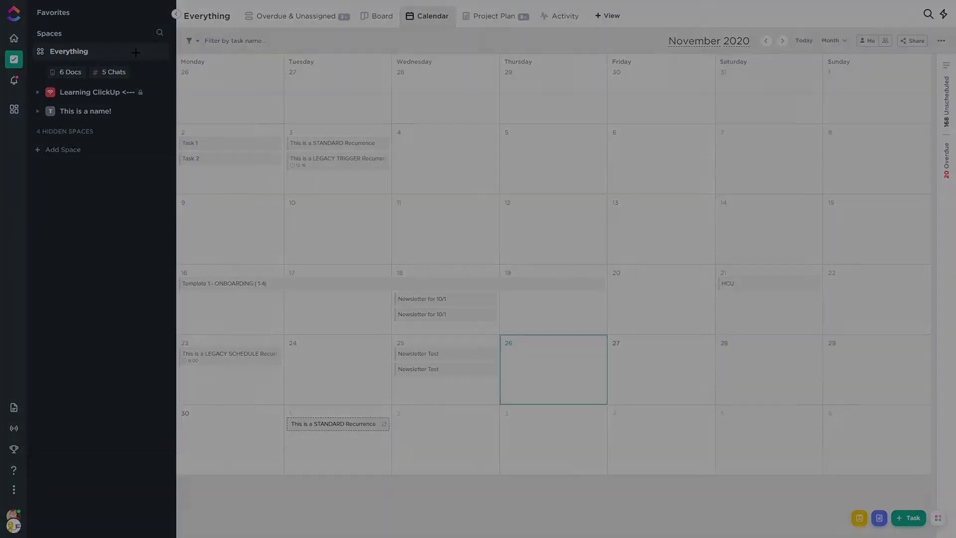
{"action": "mouse_move", "coordinate": [181, 55]}
{"action": "left_mouse_down"}
{"action": "mouse_move", "coordinate": [755, 395]}
{"action": "mouse_move", "coordinate": [932, 478]}
{"action": "left_mouse_up"}
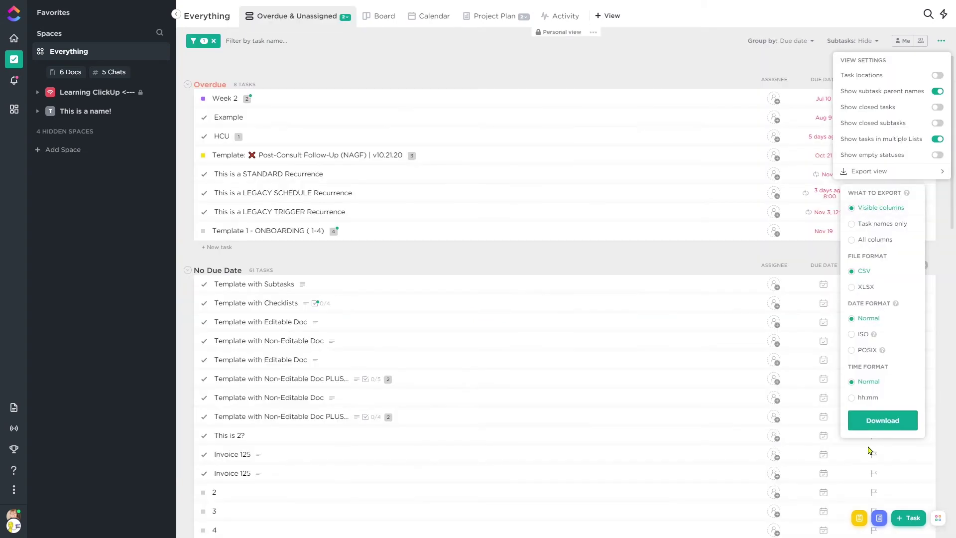
{"action": "left_click", "coordinate": [185, 98]}
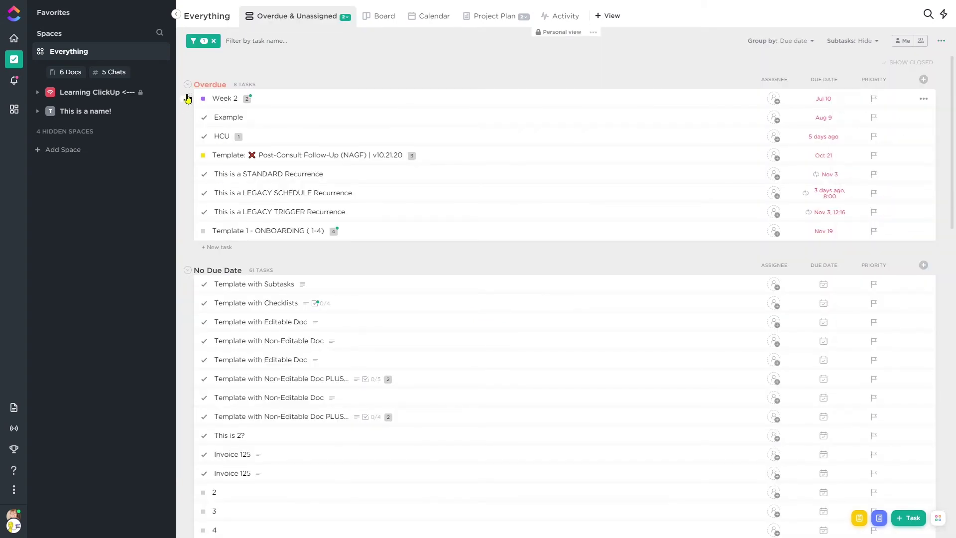
{"action": "left_click", "coordinate": [253, 270]}
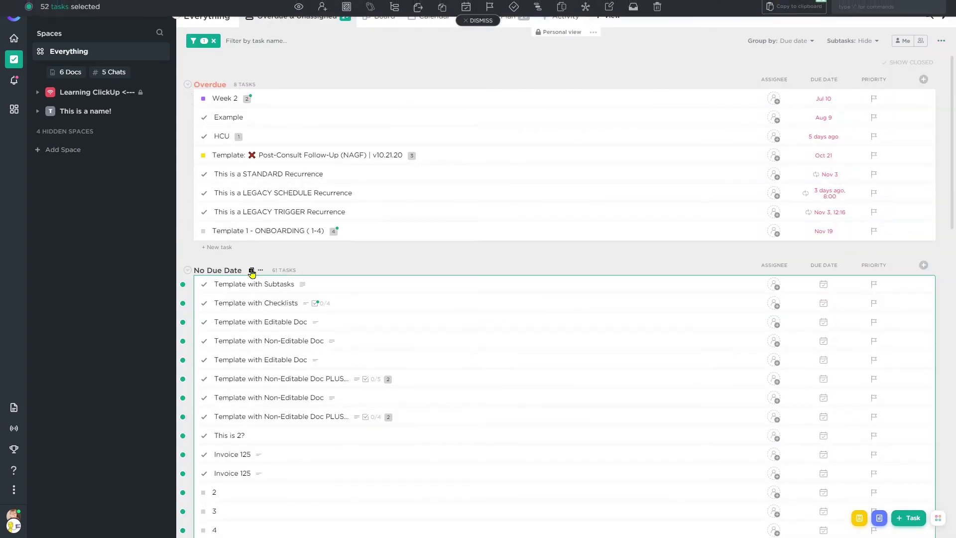
{"action": "left_click", "coordinate": [794, 9]}
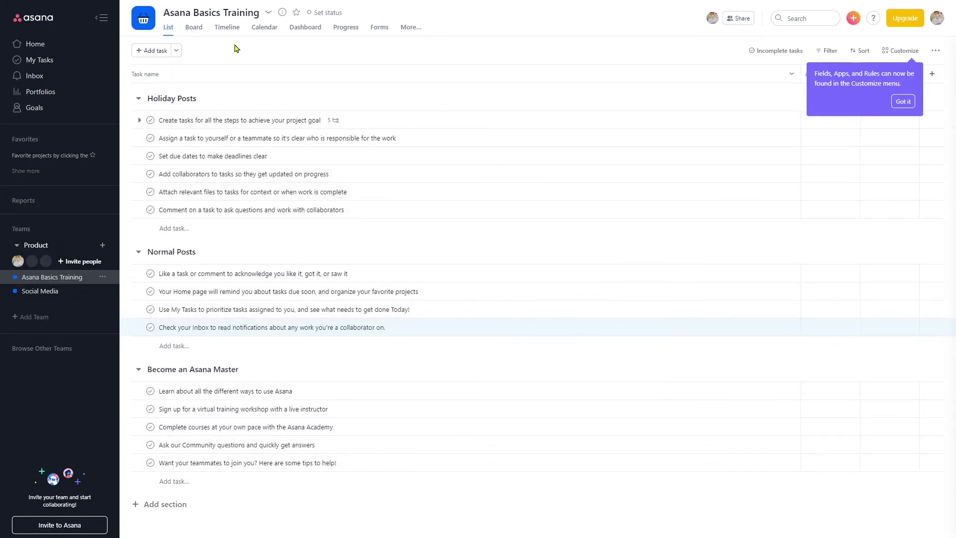
{"action": "left_click", "coordinate": [269, 13]}
{"action": "mouse_move", "coordinate": [284, 165]}
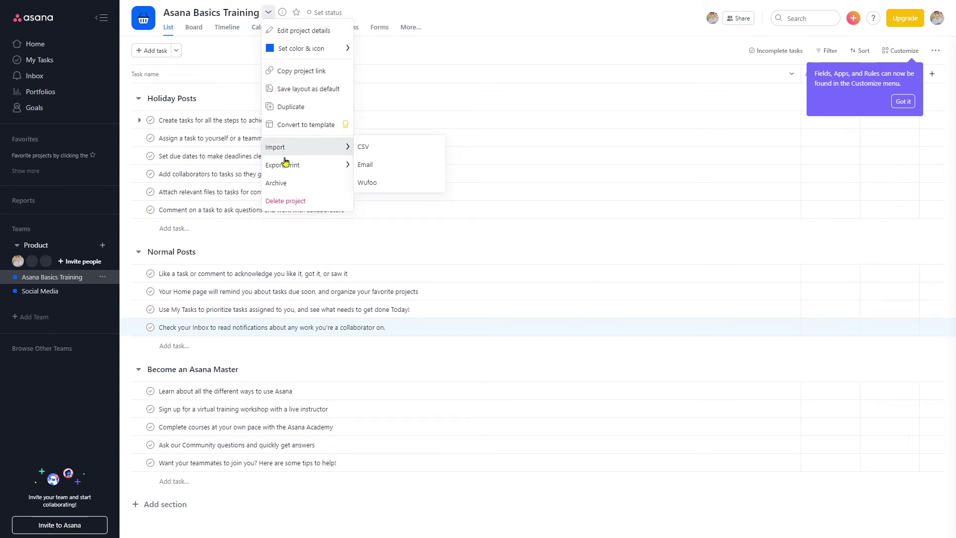
{"action": "left_click", "coordinate": [397, 221]}
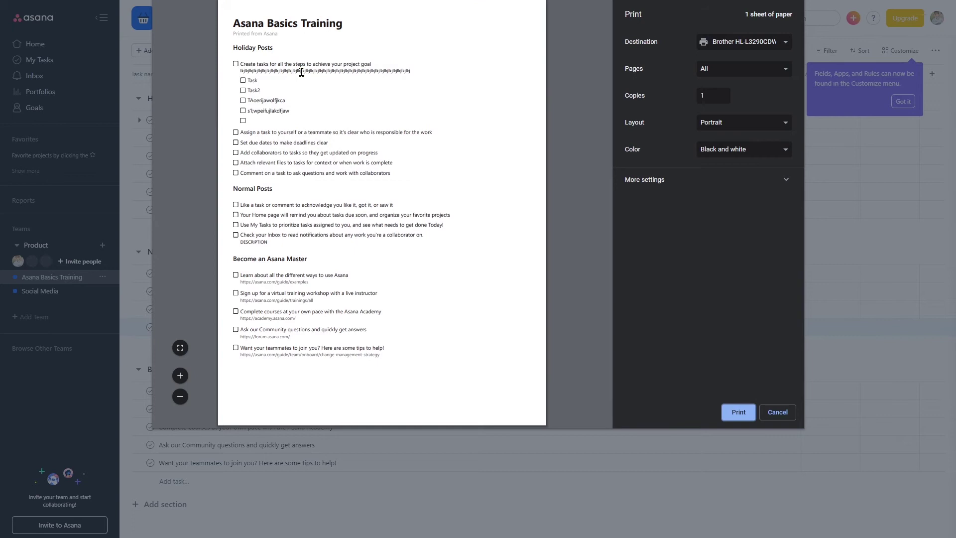
{"action": "left_click", "coordinate": [240, 240]}
{"action": "left_click", "coordinate": [777, 411]}
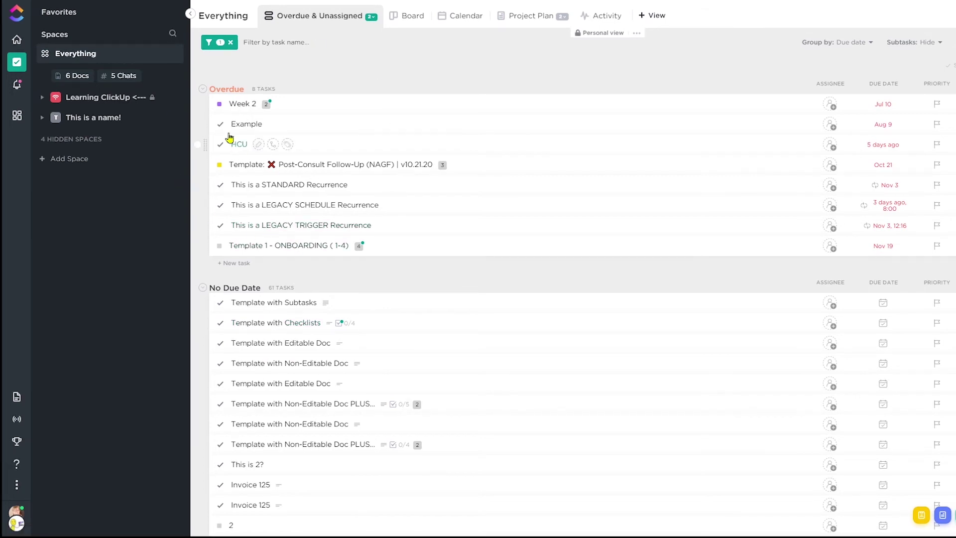
Select then clear four overdue tasks, and mention How We Make Money in Template 1 - ONBOARDING's description
{"action": "left_click", "coordinate": [198, 104]}
{"action": "left_click", "coordinate": [199, 165]}
{"action": "left_click", "coordinate": [198, 124]}
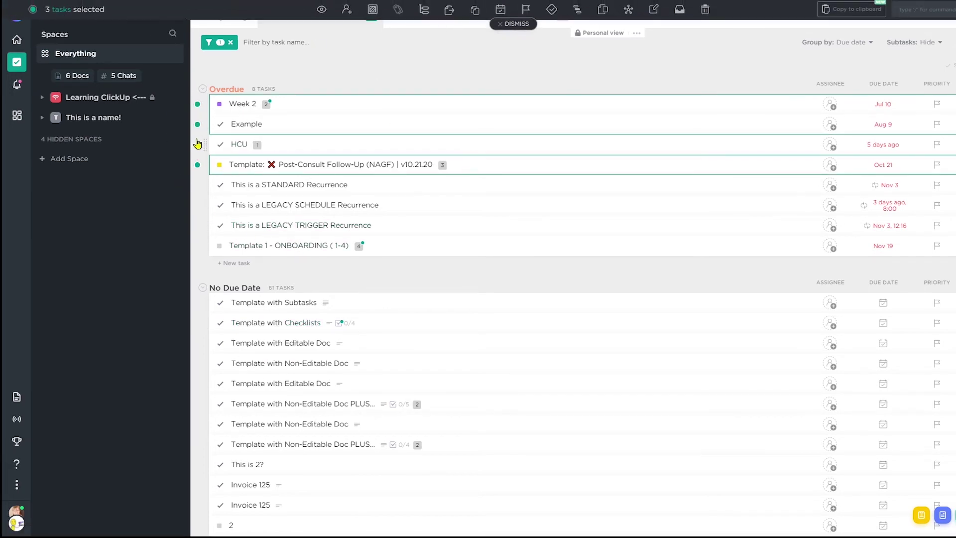
{"action": "left_click", "coordinate": [198, 144]}
{"action": "key", "text": "Escape"}
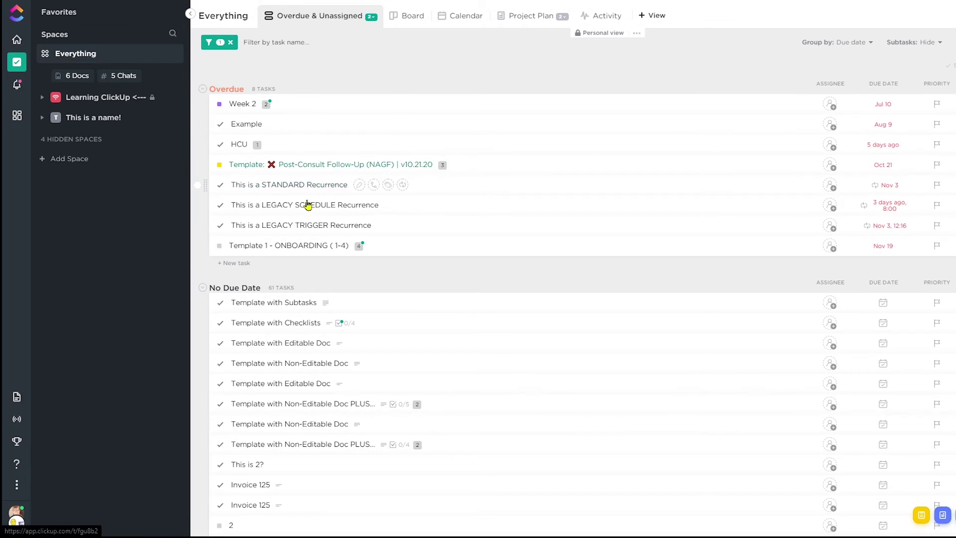
{"action": "left_click", "coordinate": [299, 245]}
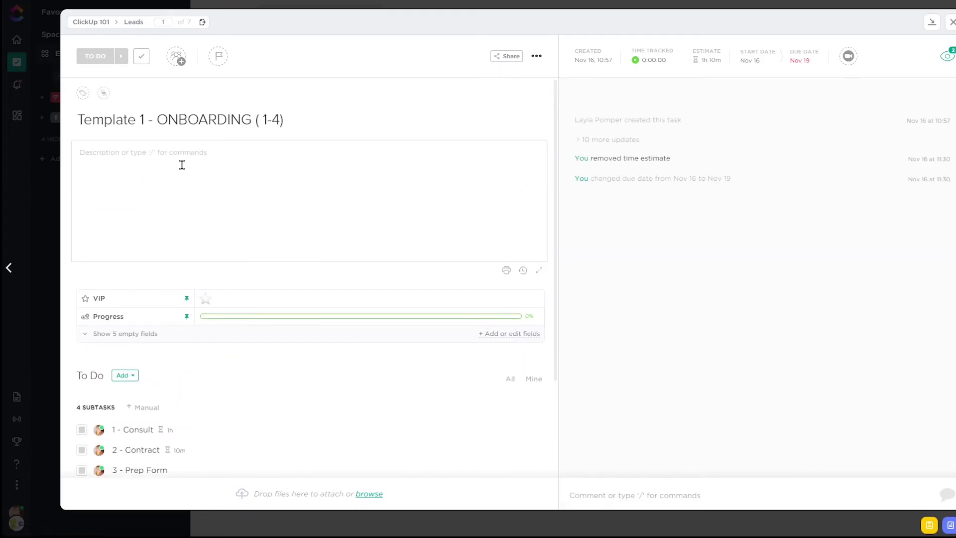
{"action": "type", "text": "@@@"}
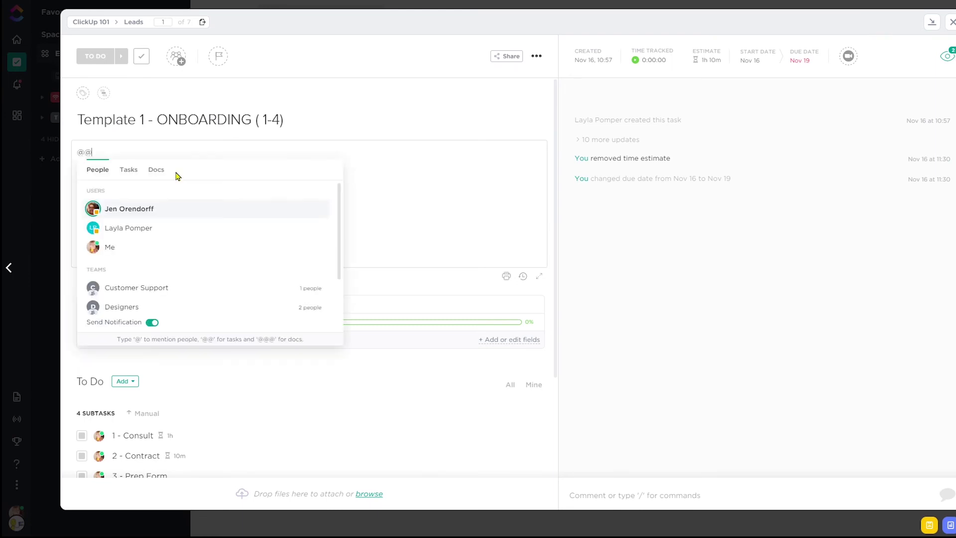
{"action": "left_click", "coordinate": [122, 222]}
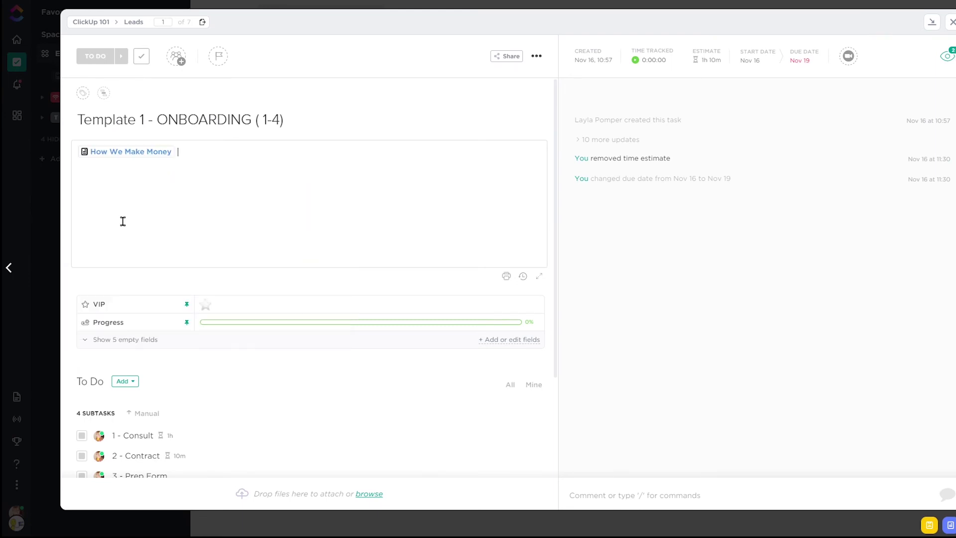
Follow the doc link to Sales SOPs > Qualifying Leads, preview its print, then cancel
{"action": "left_click", "coordinate": [104, 152]}
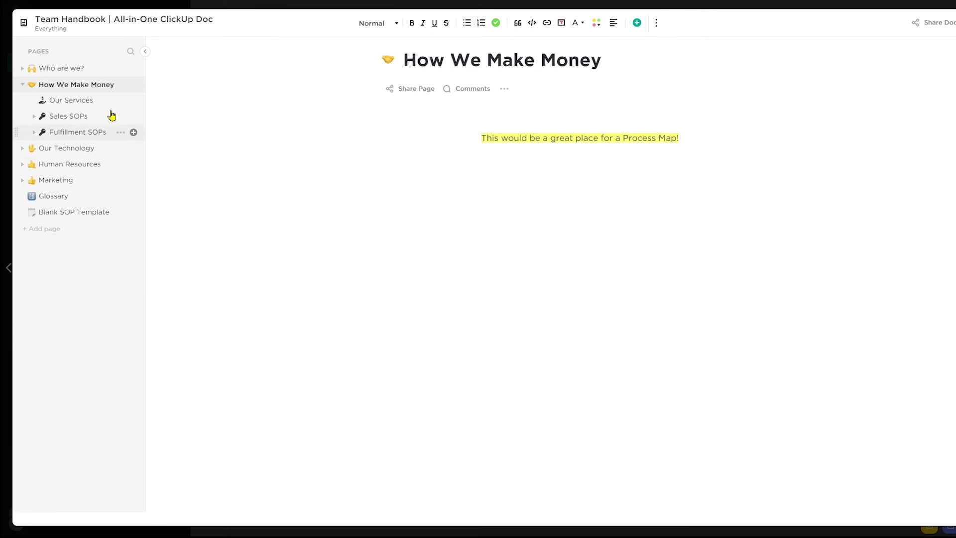
{"action": "left_click", "coordinate": [69, 116]}
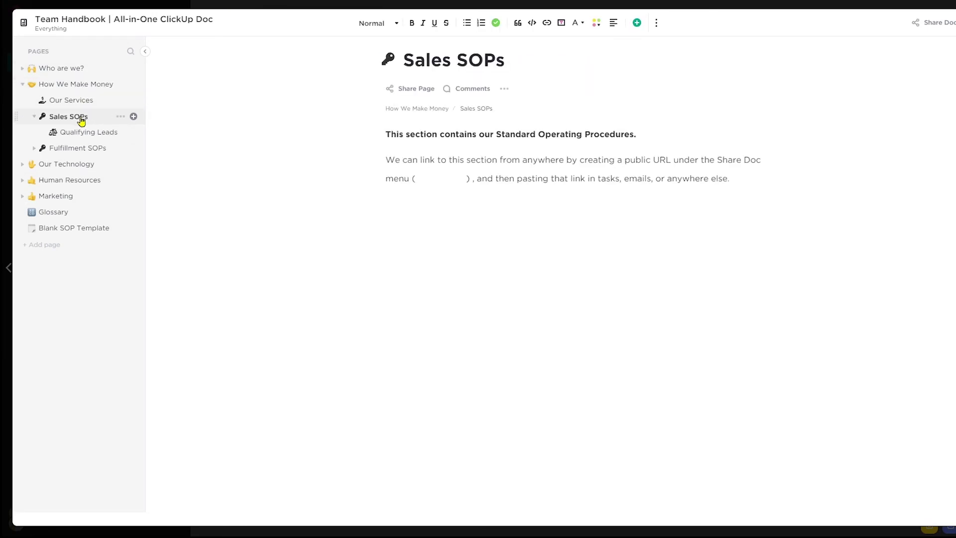
{"action": "left_click", "coordinate": [88, 131]}
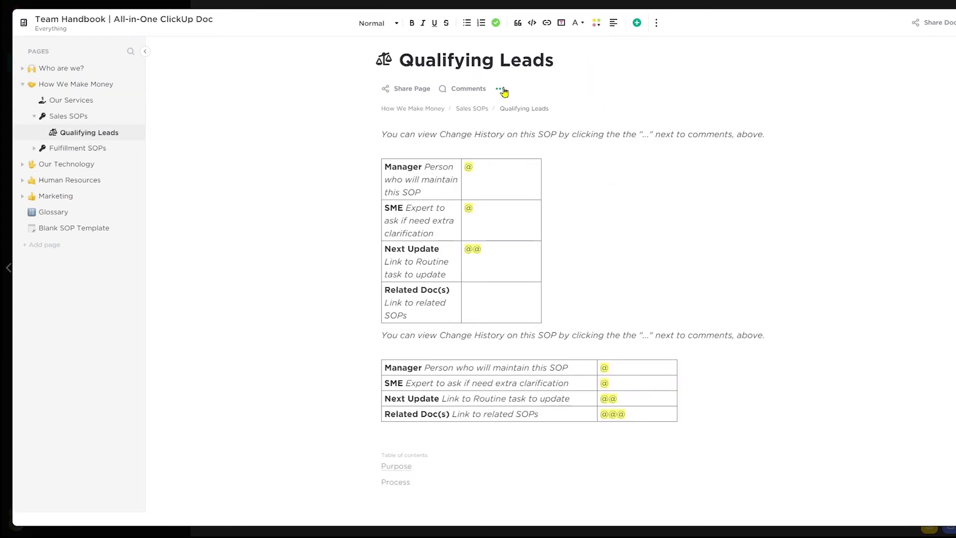
{"action": "left_click", "coordinate": [500, 88]}
{"action": "left_click", "coordinate": [521, 126]}
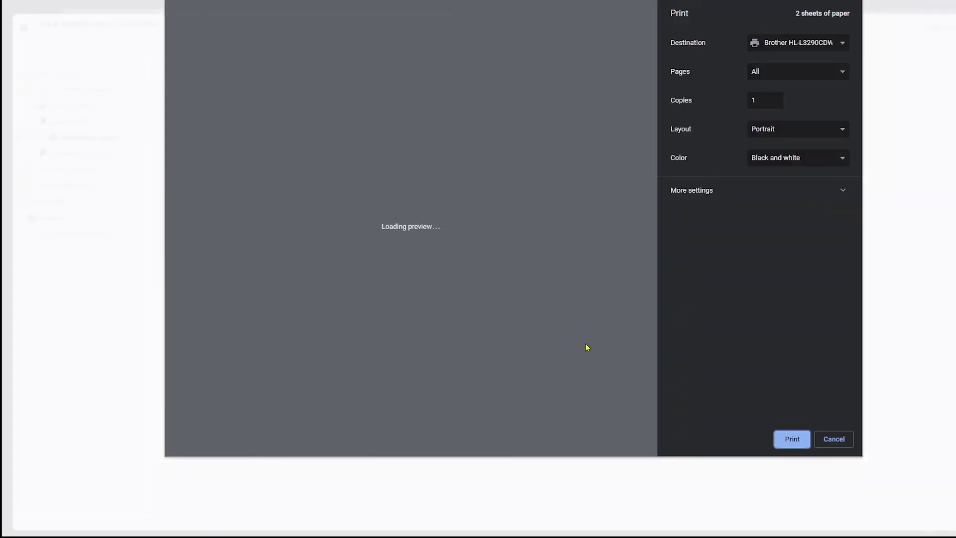
{"action": "scroll", "coordinate": [415, 297], "scroll_direction": "down", "scroll_amount": 5}
{"action": "scroll", "coordinate": [415, 297], "scroll_direction": "down", "scroll_amount": 5}
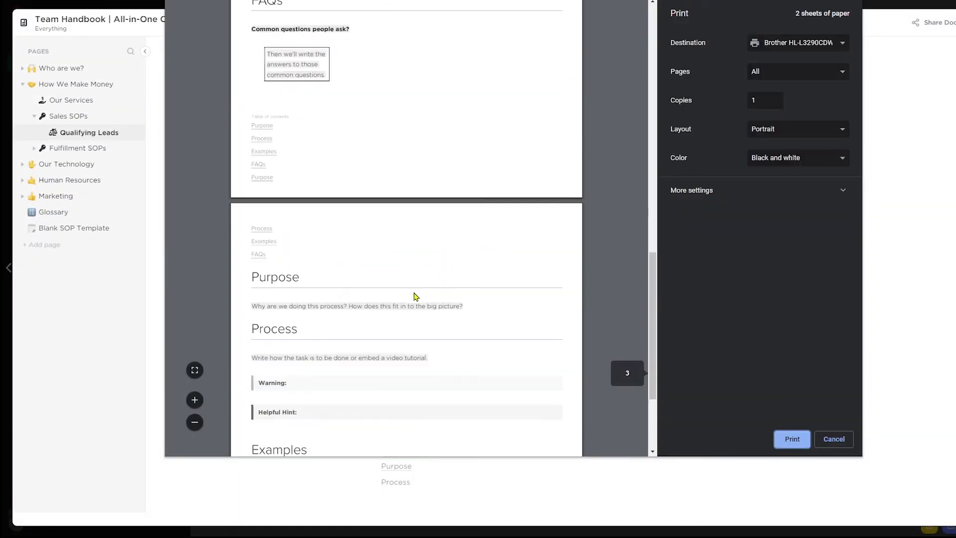
{"action": "scroll", "coordinate": [414, 297], "scroll_direction": "down", "scroll_amount": 3}
{"action": "scroll", "coordinate": [415, 298], "scroll_direction": "up", "scroll_amount": 15}
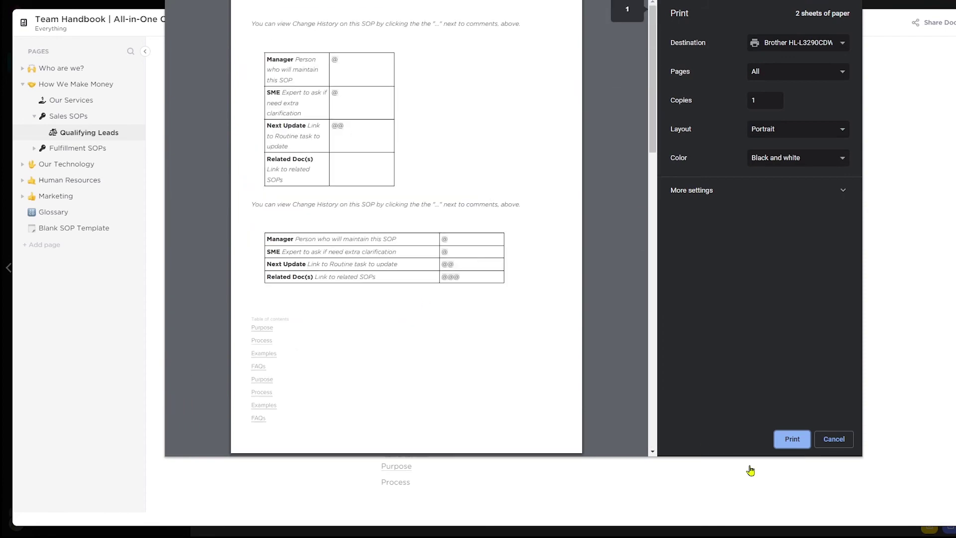
{"action": "left_click", "coordinate": [833, 439]}
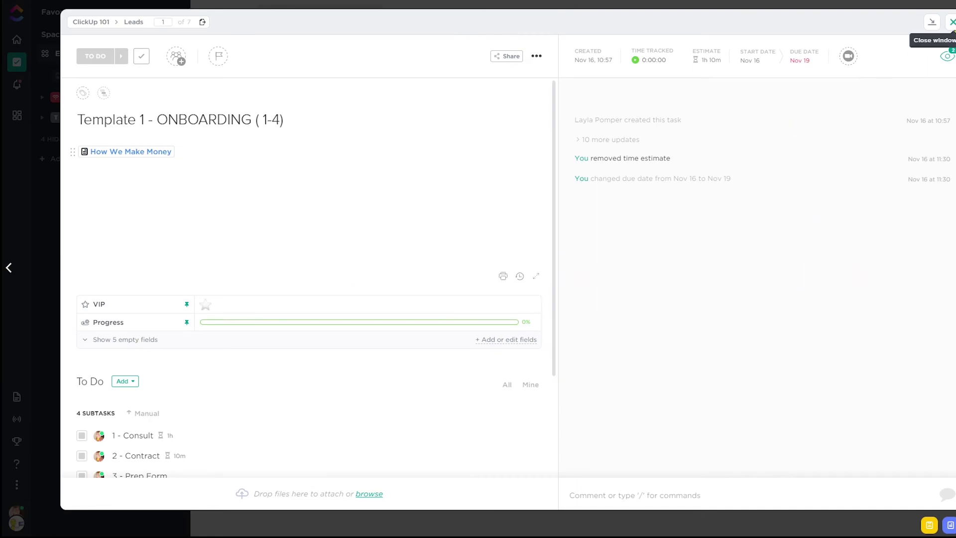
Close the Template 1 - ONBOARDING (1-4) task window, back to the Everything list
{"action": "left_click", "coordinate": [953, 22]}
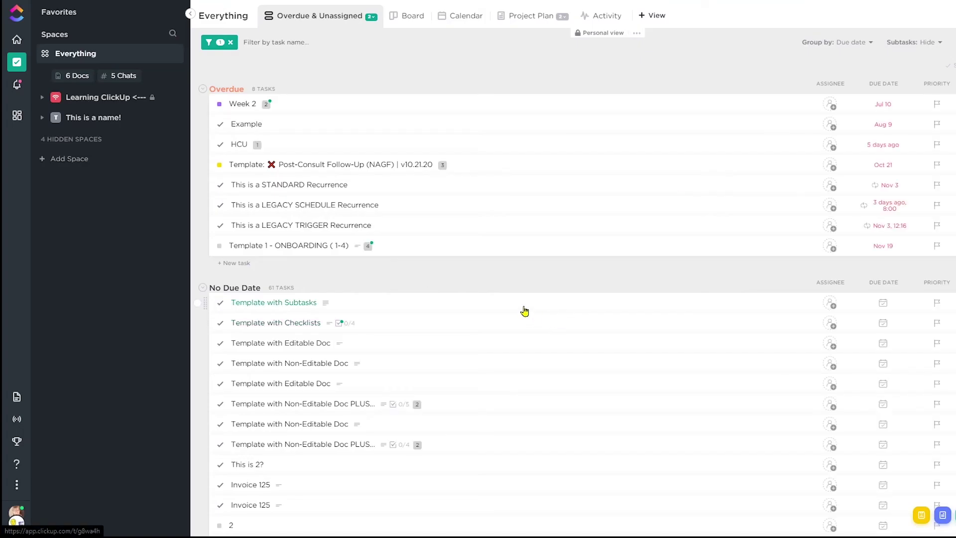